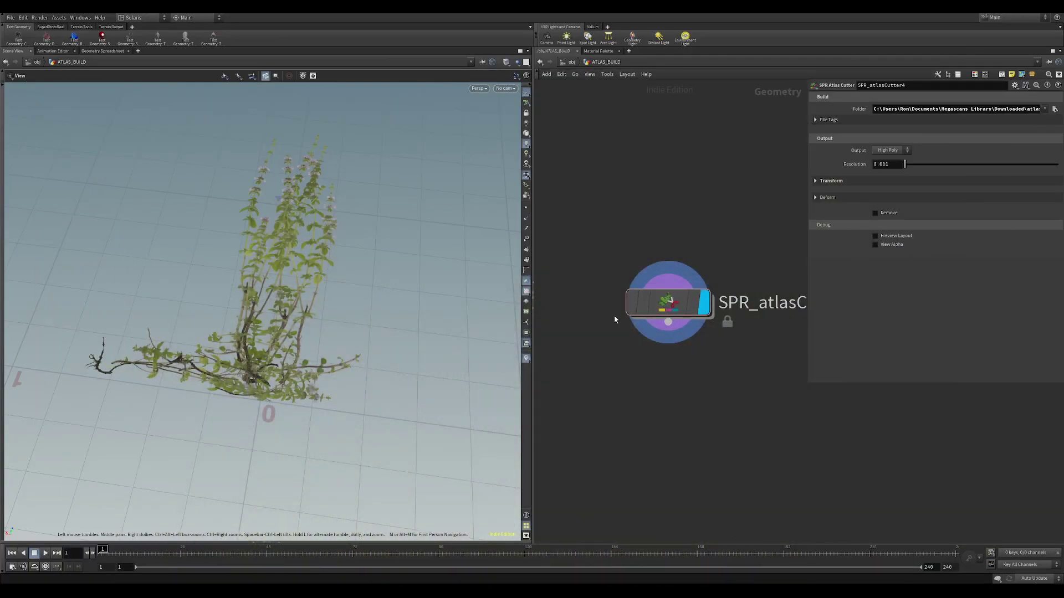
View the atlas preview image olcIG2_Preview.png in the plant_annuals_olcIG2 folder, close it, and return to Houdini.
middle_drag(663, 224, 645, 211)
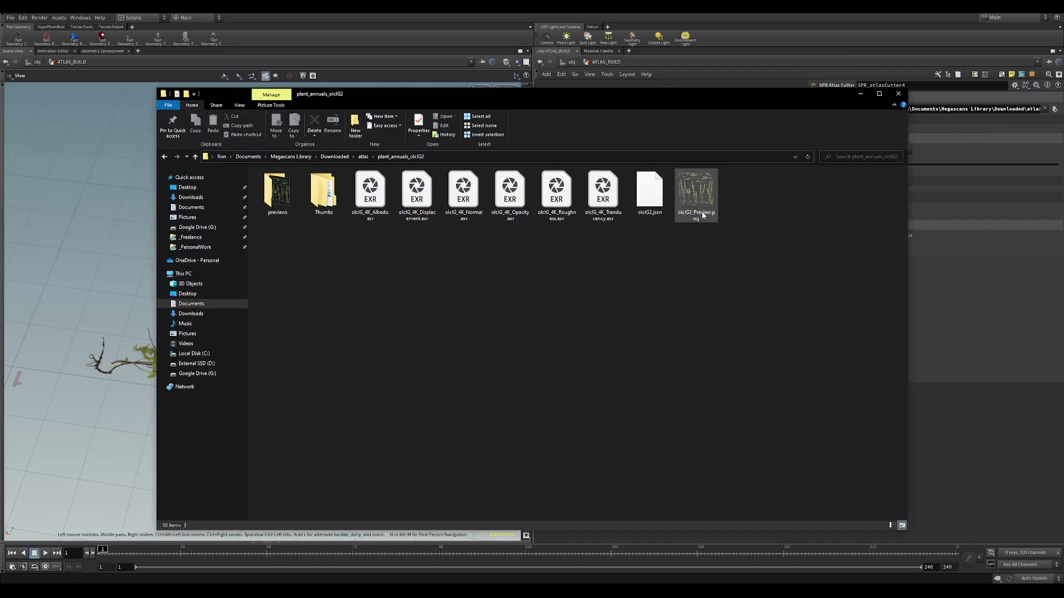
click(699, 204)
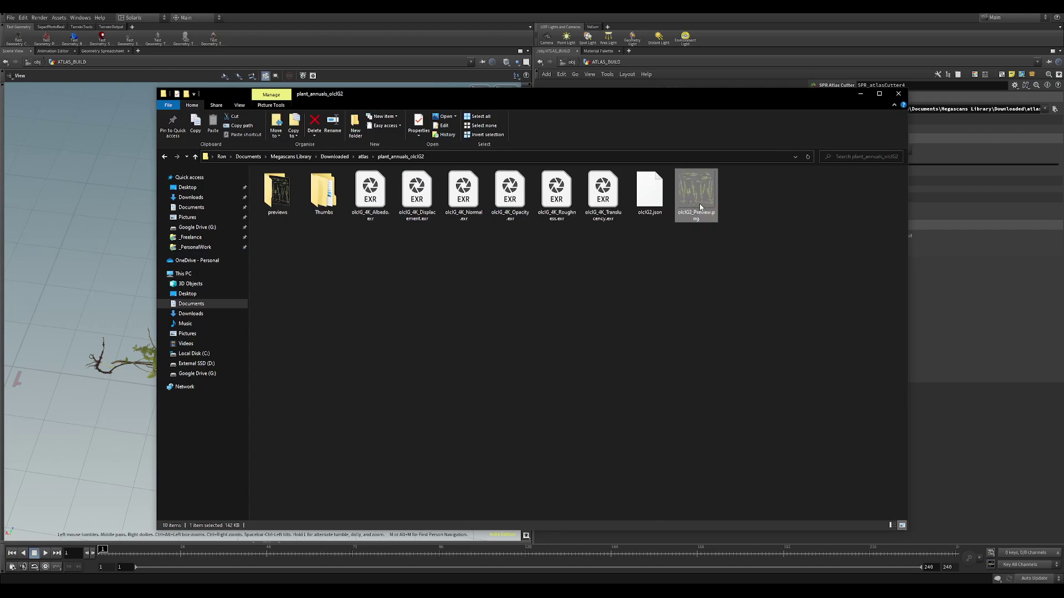
double_click(699, 205)
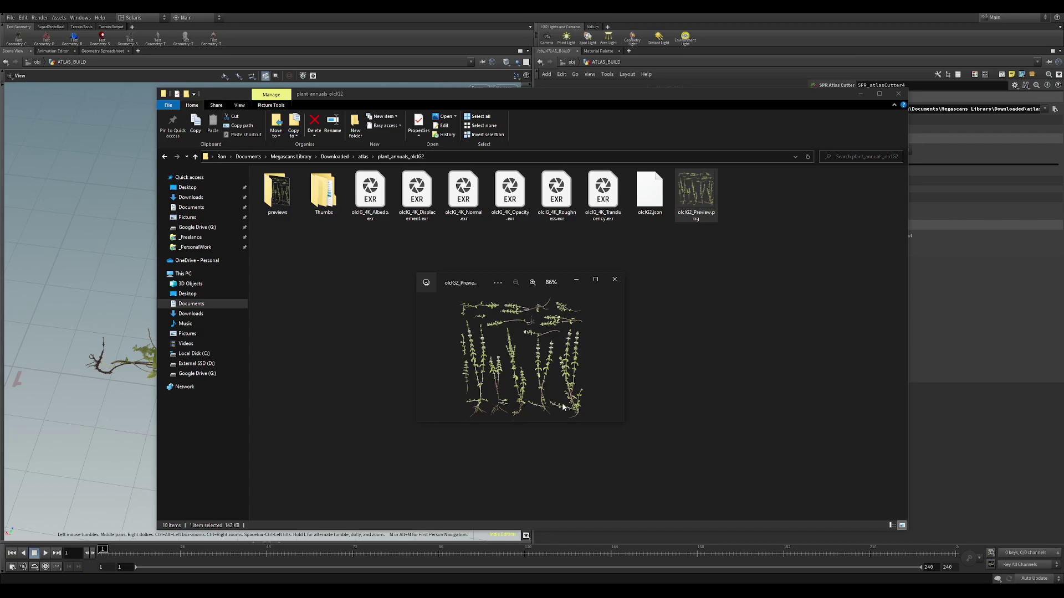
click(614, 279)
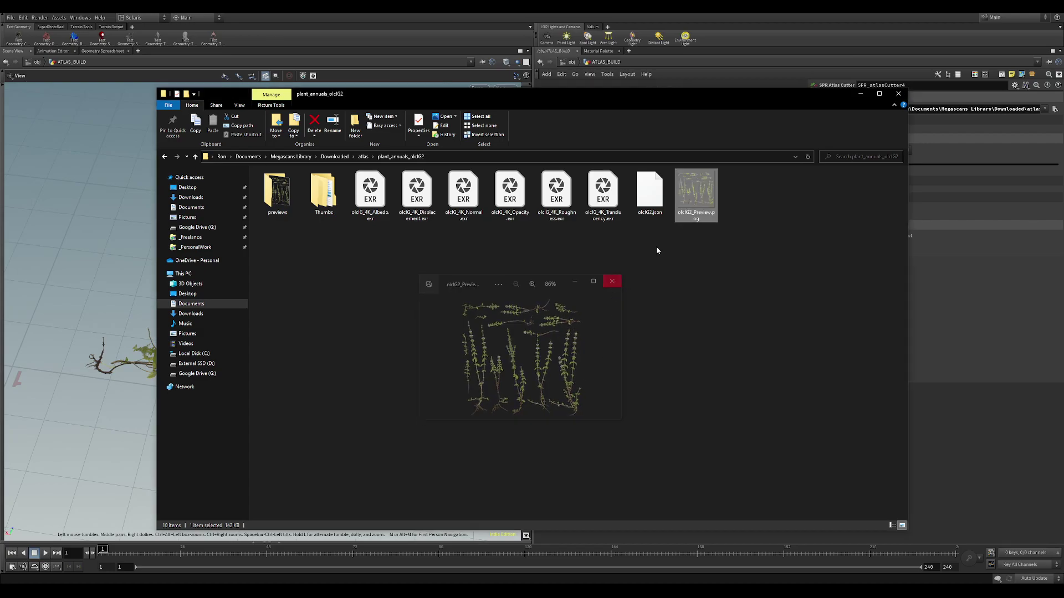
click(765, 287)
click(856, 90)
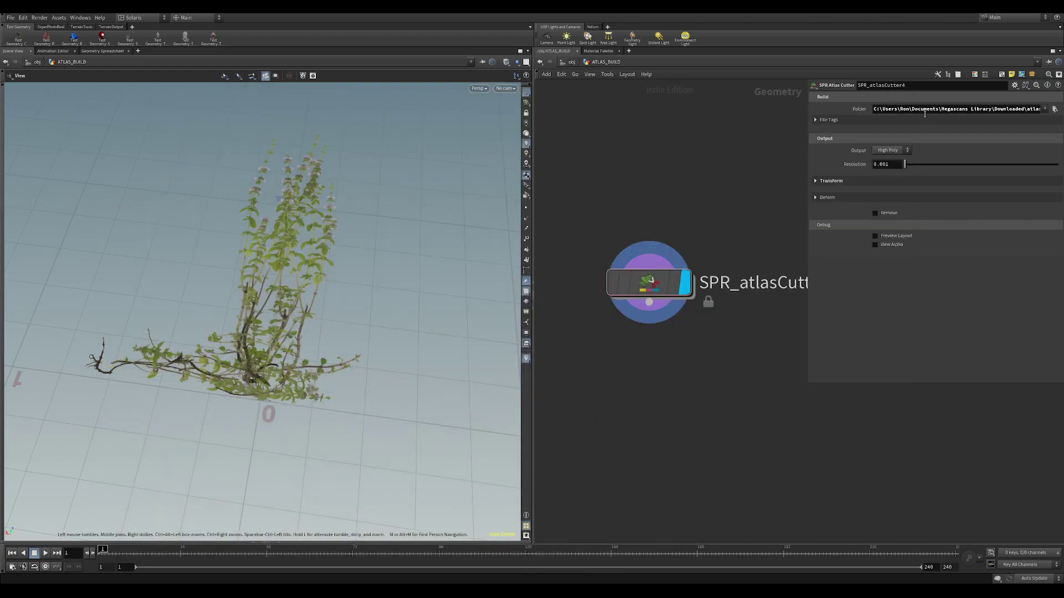
Check the albedo and alpha file tags of the atlas cutter, leaving them as they are.
click(817, 120)
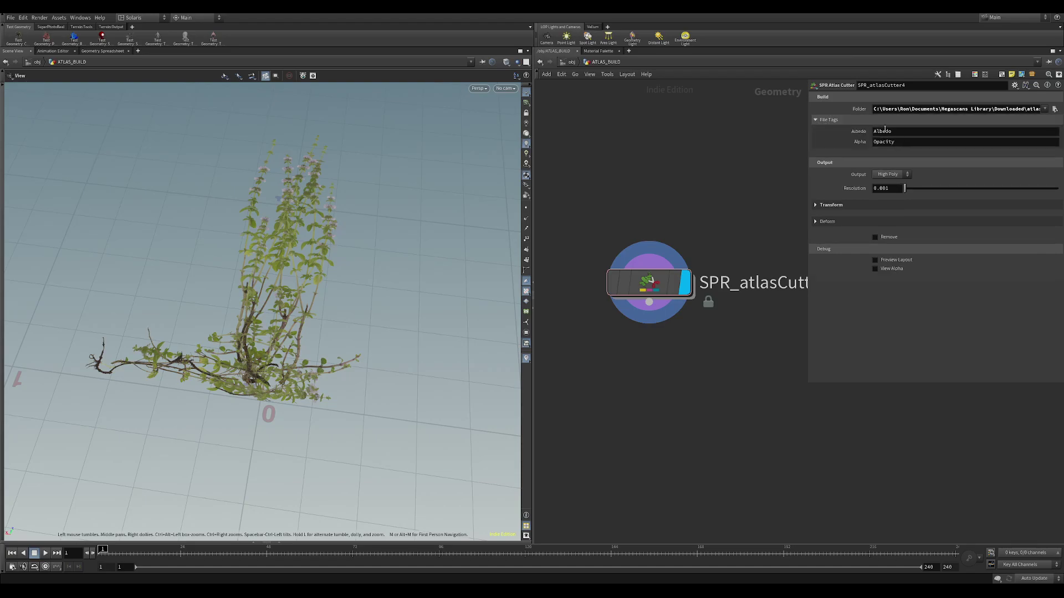
click(824, 121)
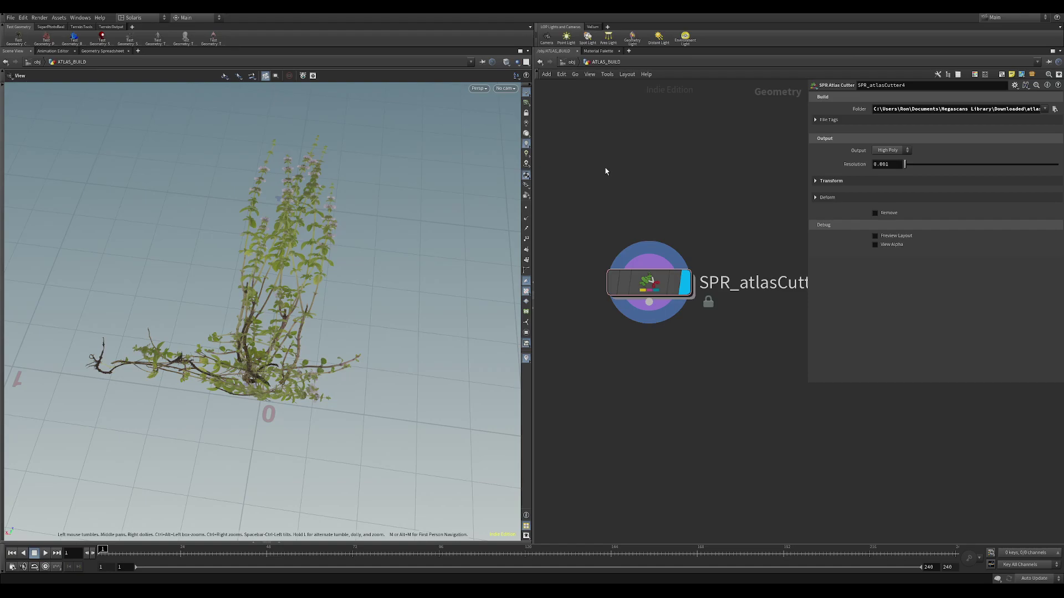
Set the atlas cutter's output to Low Poly, after taking a closer look at the high-poly plant.
click(896, 157)
right_drag(317, 316, 389, 301)
drag(389, 301, 348, 319)
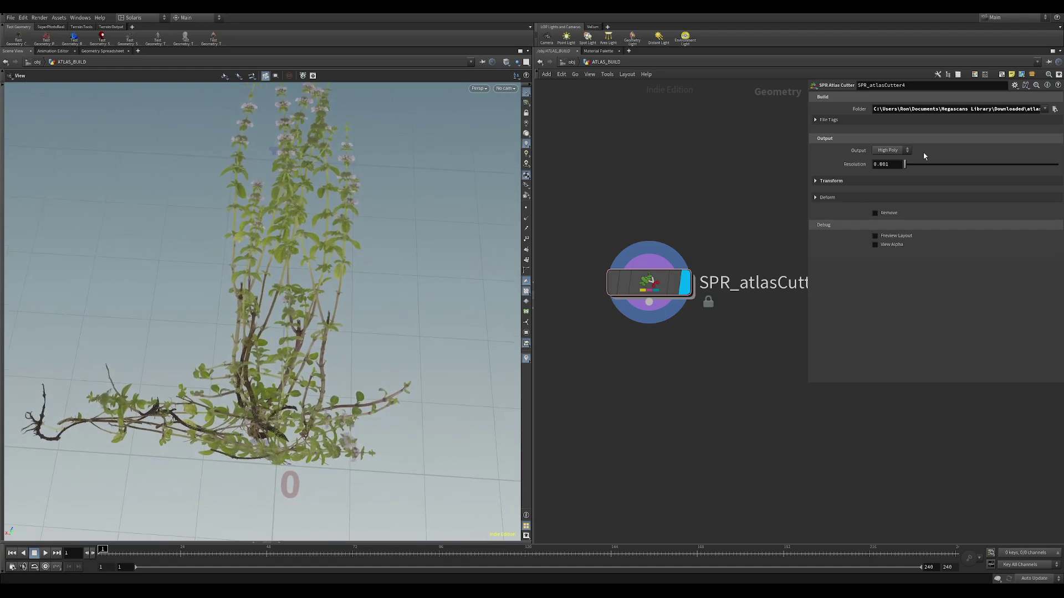
click(894, 151)
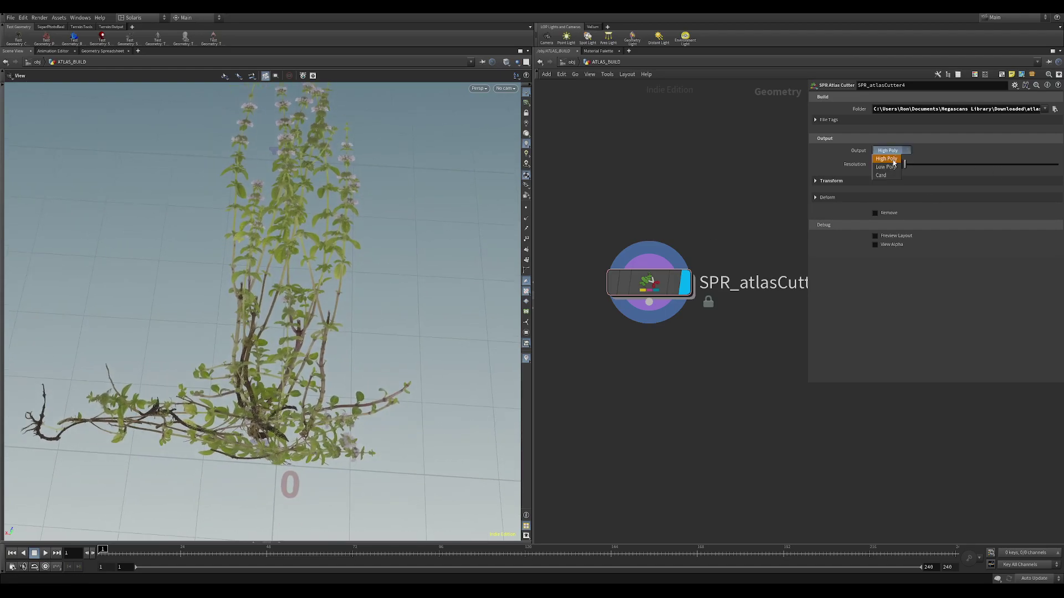
click(886, 167)
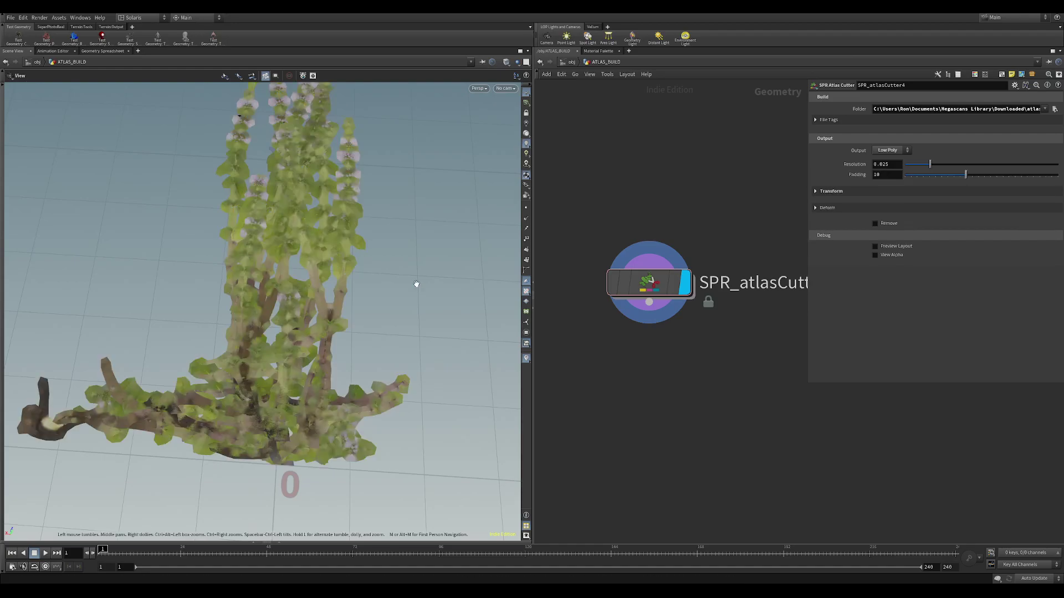
middle_drag(409, 274, 415, 295)
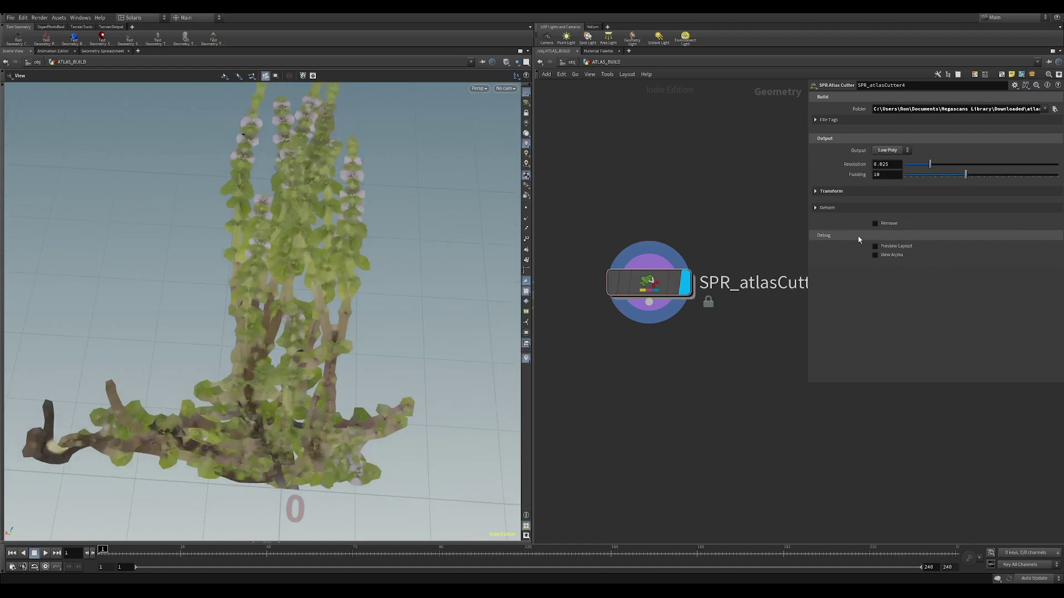
Enable View Alpha on the atlas cutter to display the low-poly plant's opacity map.
click(891, 254)
middle_drag(349, 294, 383, 280)
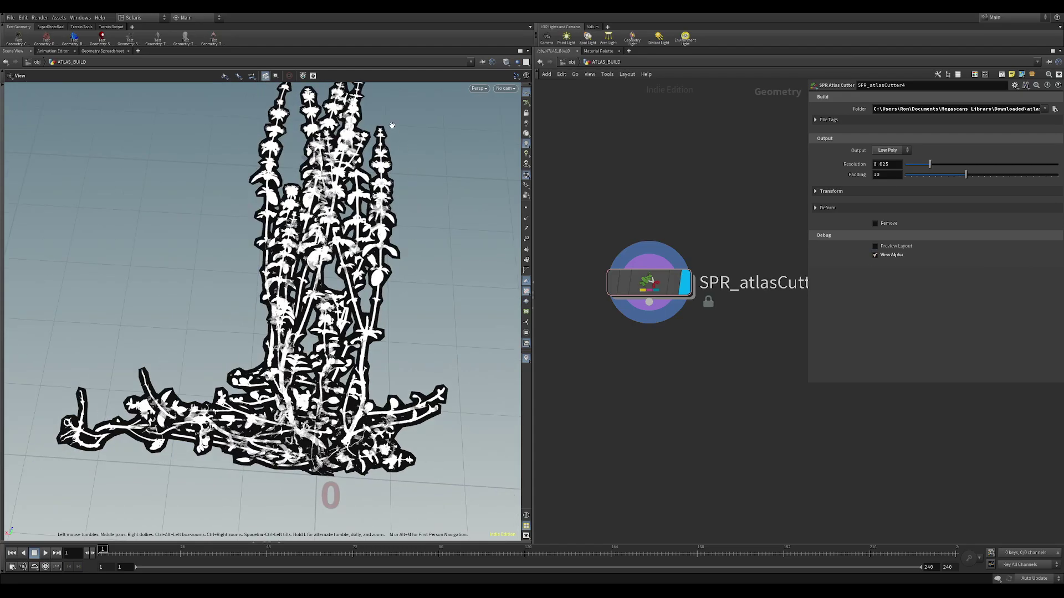
middle_drag(428, 161, 417, 209)
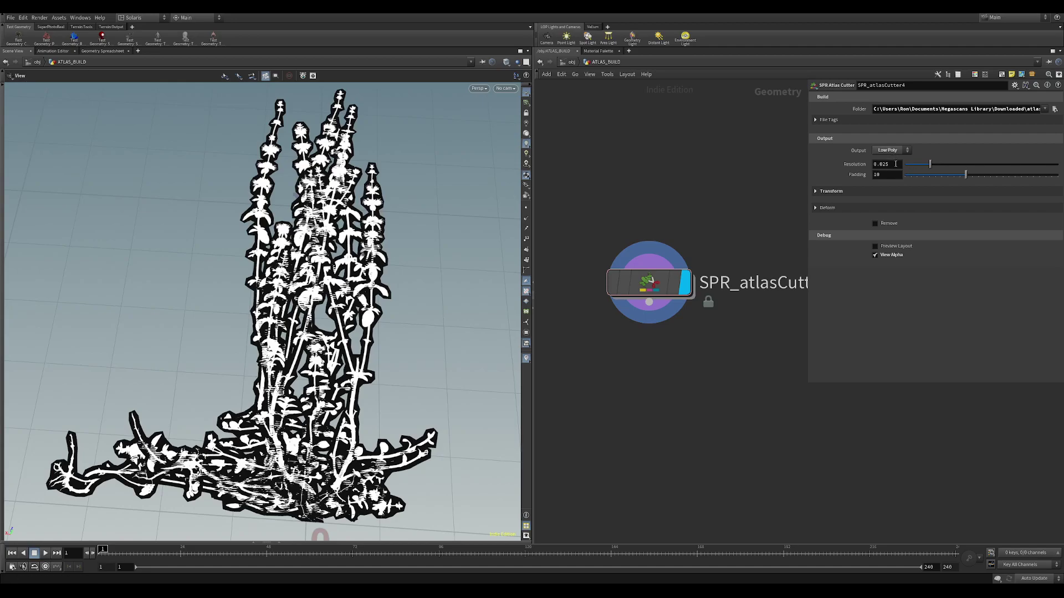
Switch the viewport shading to Smooth Wire Shaded and inspect the low-poly mesh around the plant stems and leaves.
key(v)
click(434, 350)
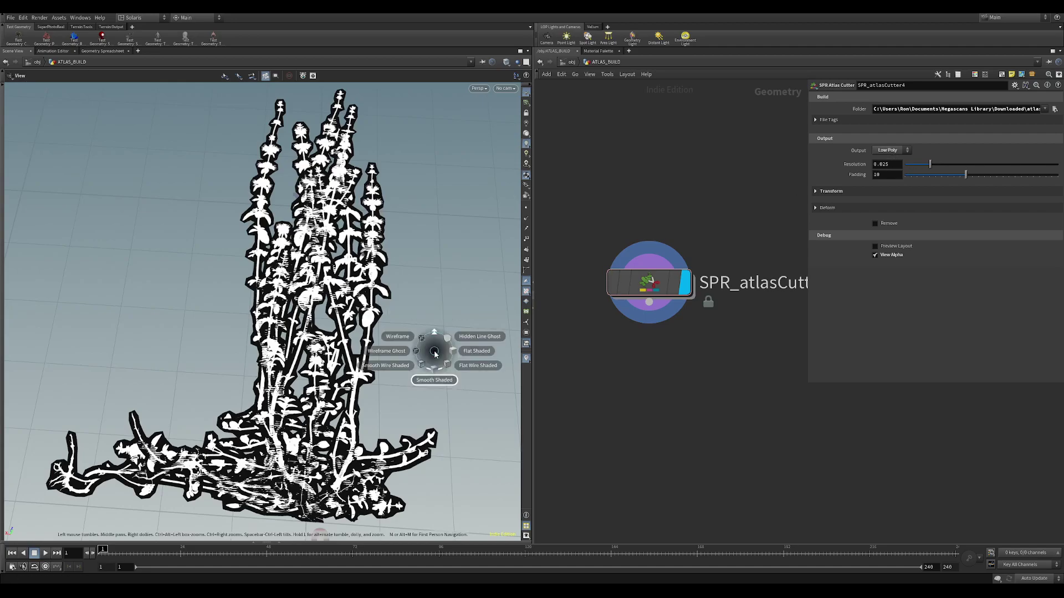
click(387, 366)
right_drag(391, 272, 507, 265)
scroll(507, 265, up, 2)
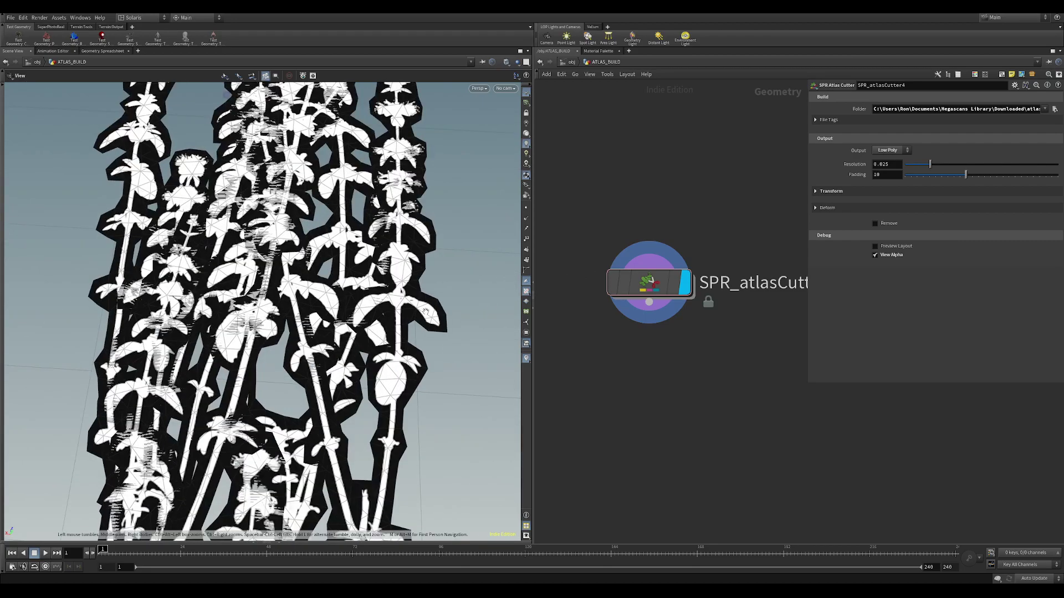
scroll(423, 316, down, 4)
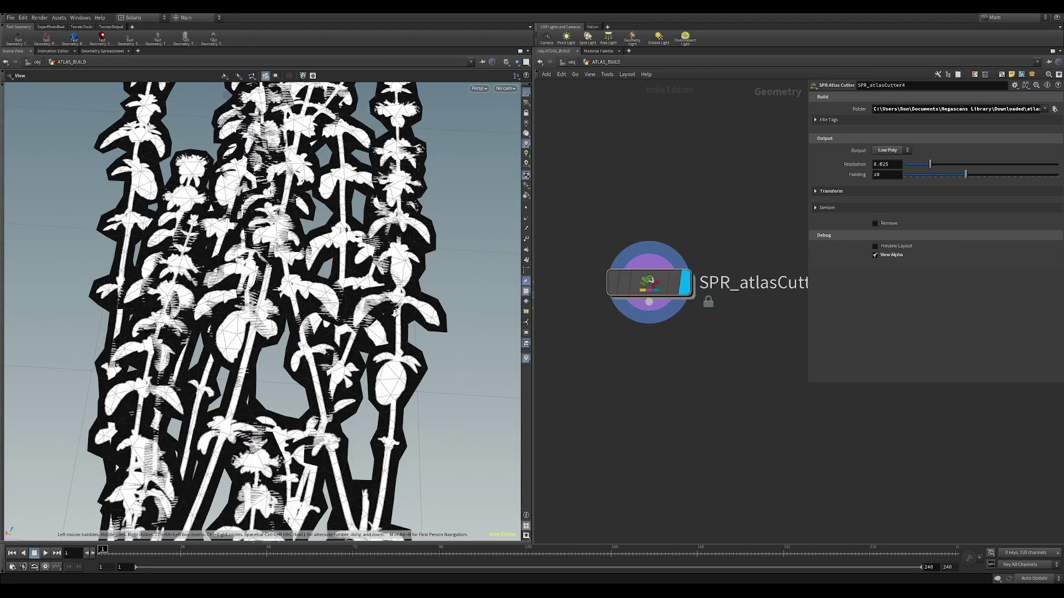
middle_drag(424, 316, 430, 222)
scroll(364, 245, down, 2)
middle_drag(365, 245, 353, 281)
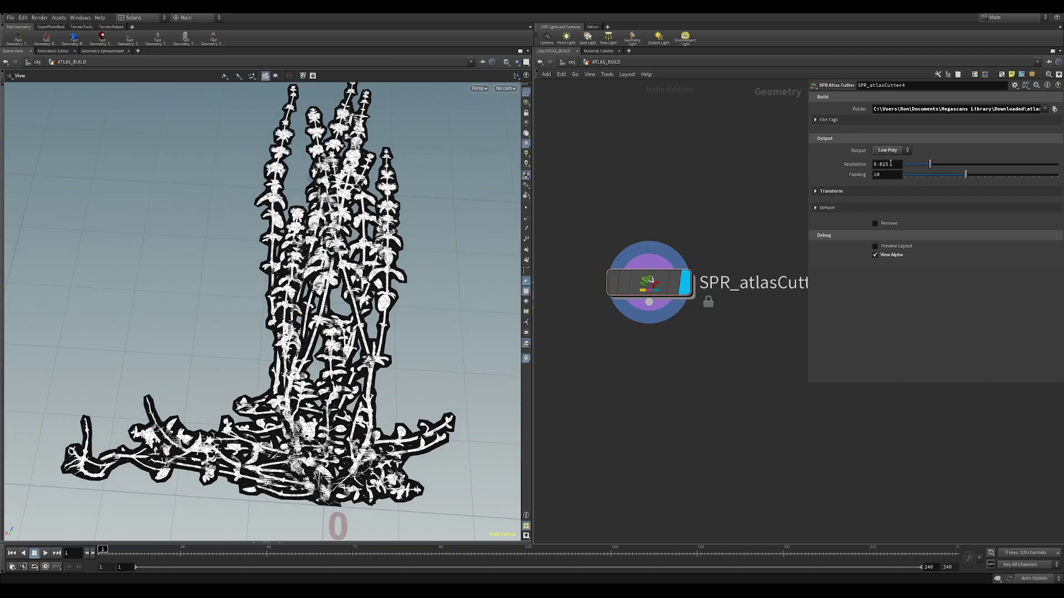
scroll(458, 309, up, 3)
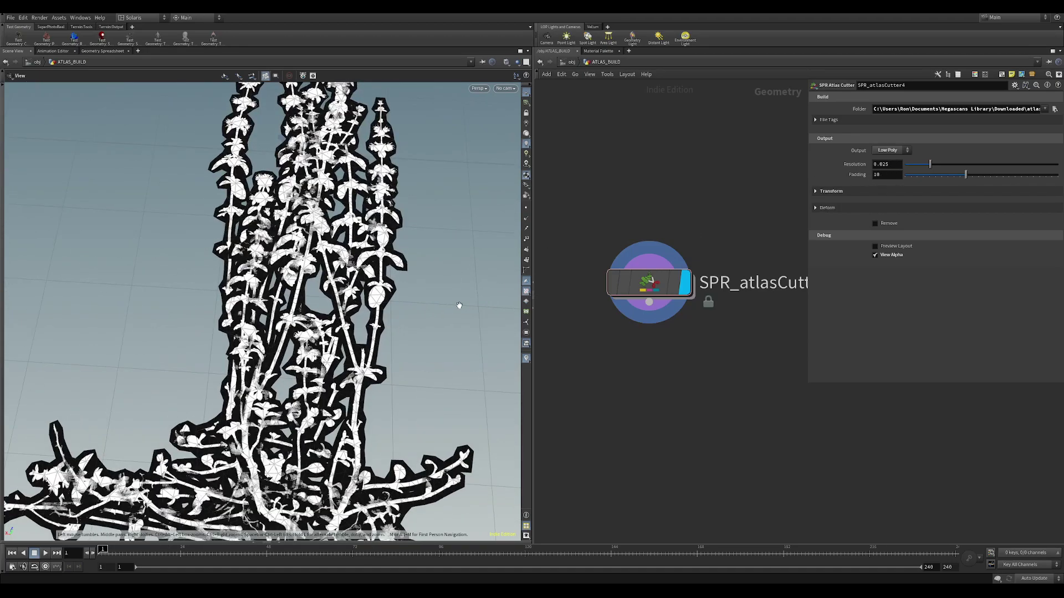
scroll(438, 316, down, 3)
scroll(378, 321, down, 1)
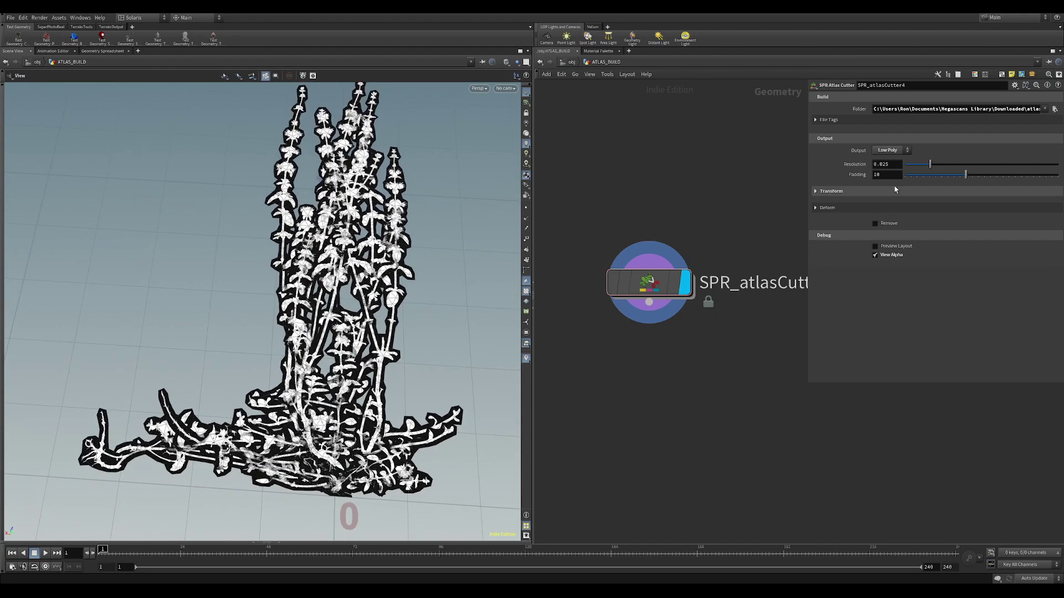
Set the low-poly padding to 25 and inspect the border around the plant cutouts.
double_click(878, 176)
text(25)
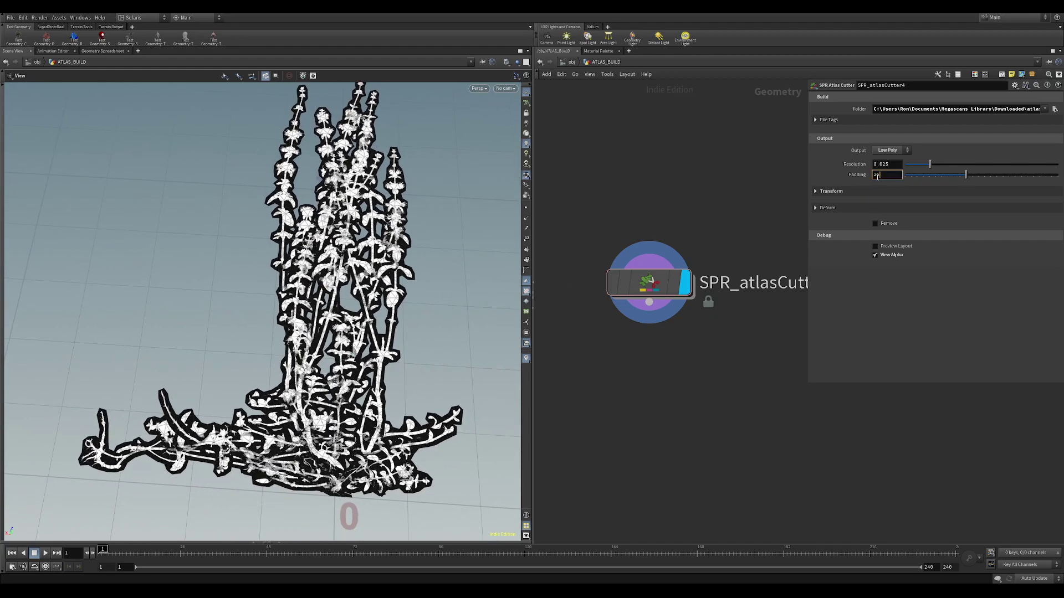
key(Return)
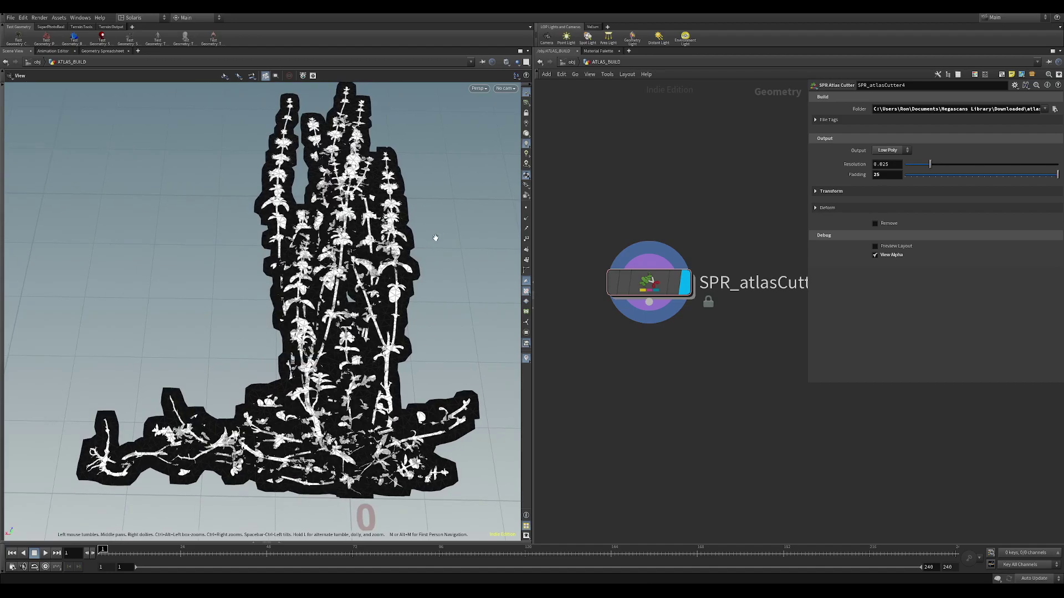
scroll(465, 222, down, 3)
middle_drag(465, 223, 428, 232)
drag(428, 233, 391, 221)
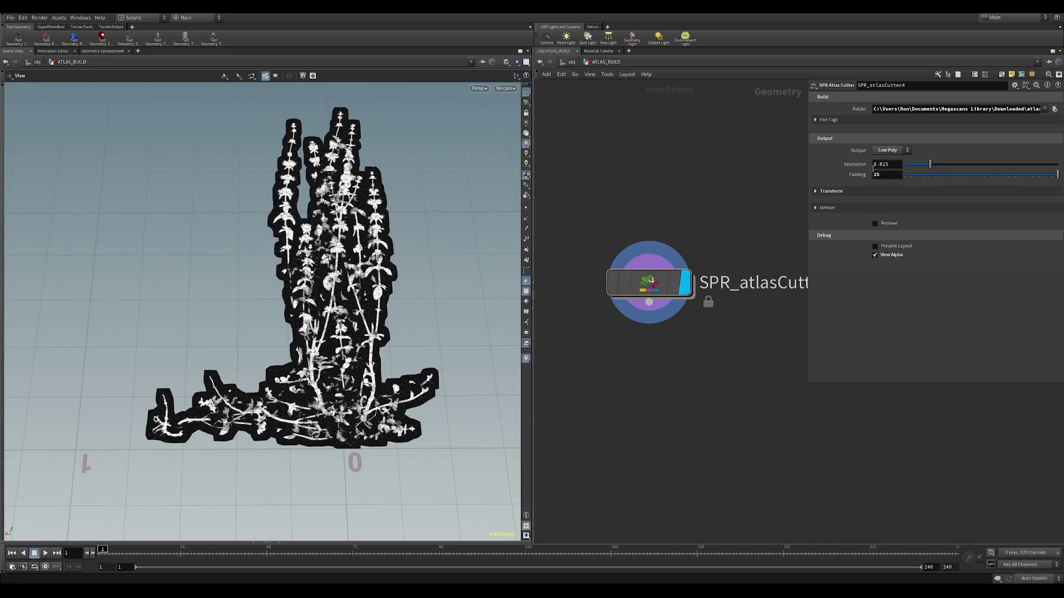
Enable Preview Layout on the atlas cutter and frame all the laid-out plant pieces in the viewport.
click(875, 246)
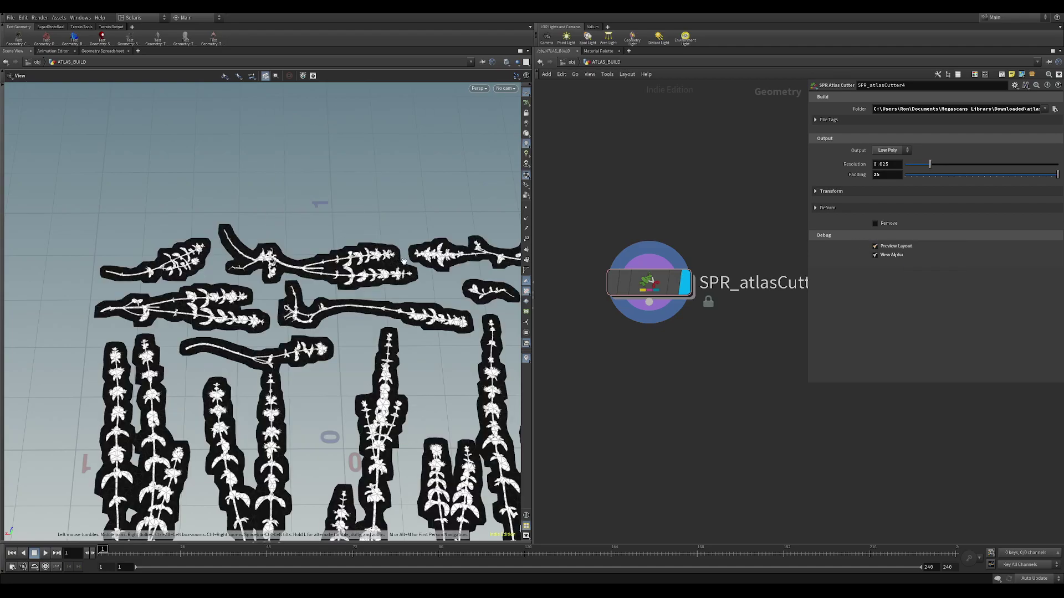
right_drag(404, 260, 293, 254)
middle_drag(397, 344, 305, 314)
right_drag(305, 313, 376, 275)
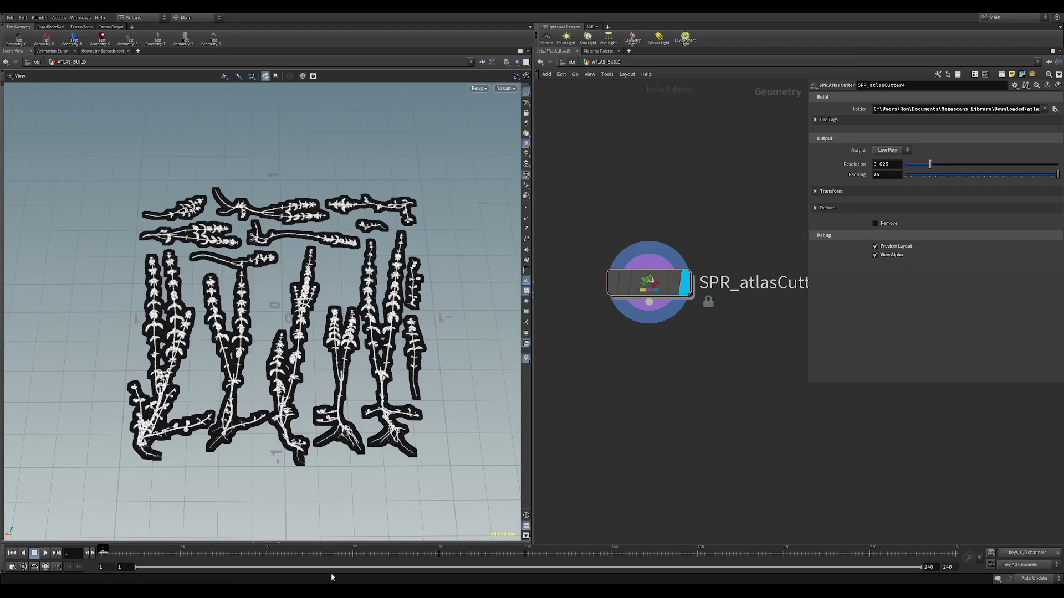
Compare the layout with the olcIG2_Preview.png image from the atlas folder and with the UV view, returning to the perspective view.
key(alt+Tab)
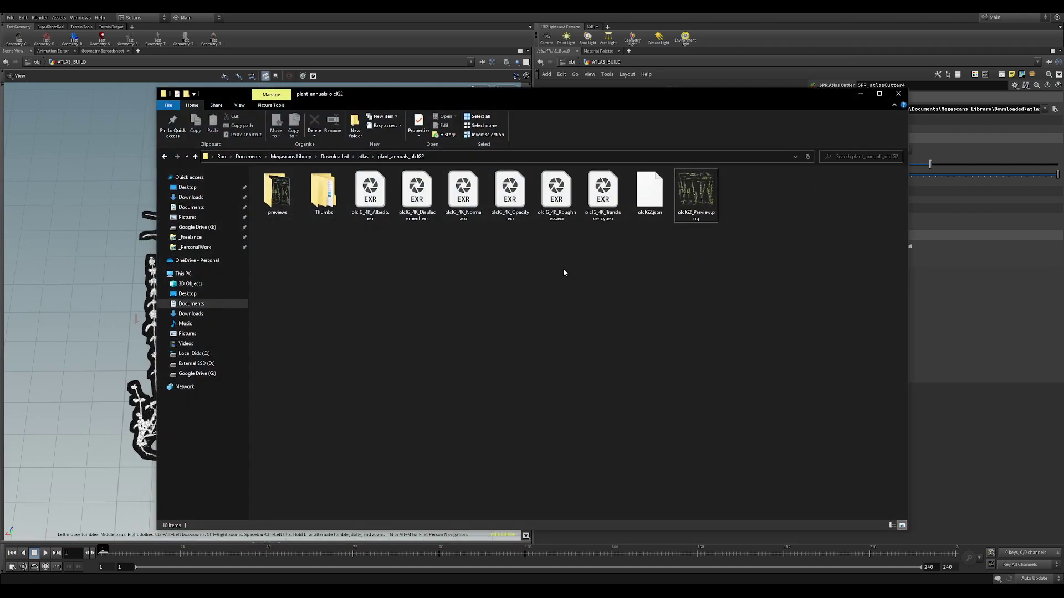
double_click(696, 194)
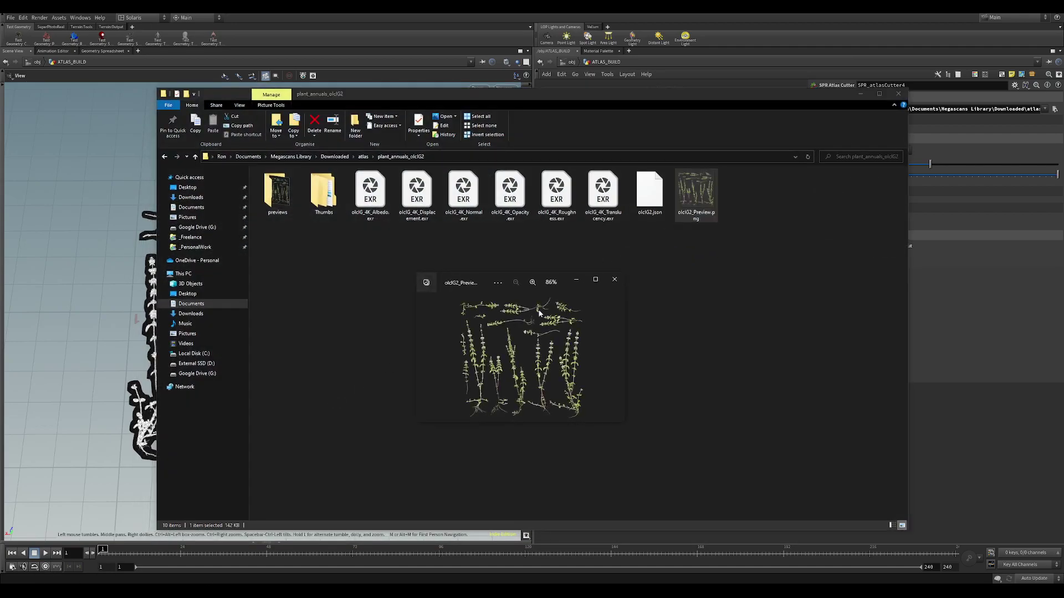
click(614, 279)
click(860, 94)
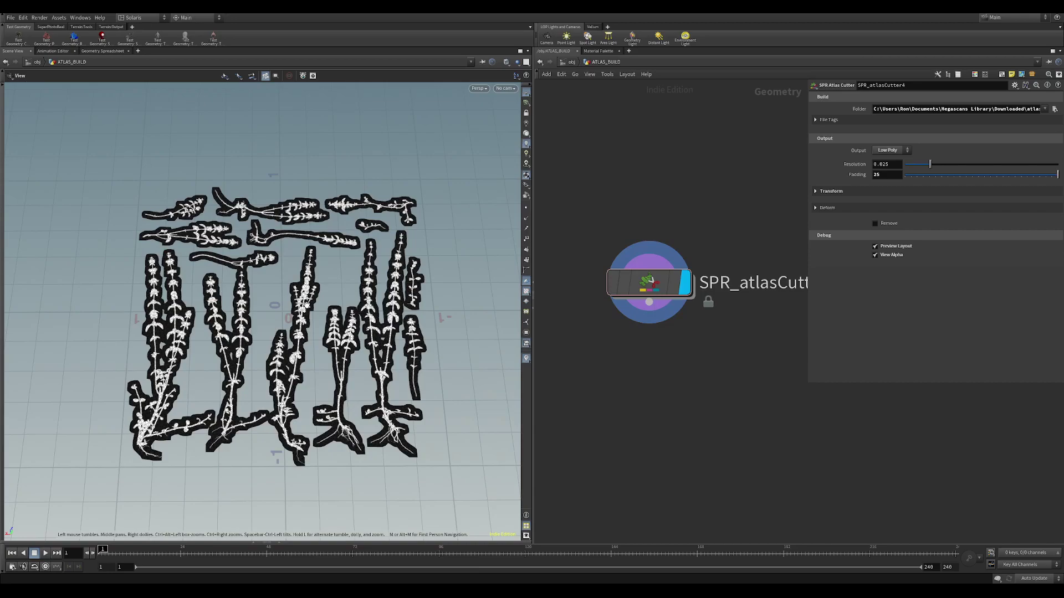
key(space+5)
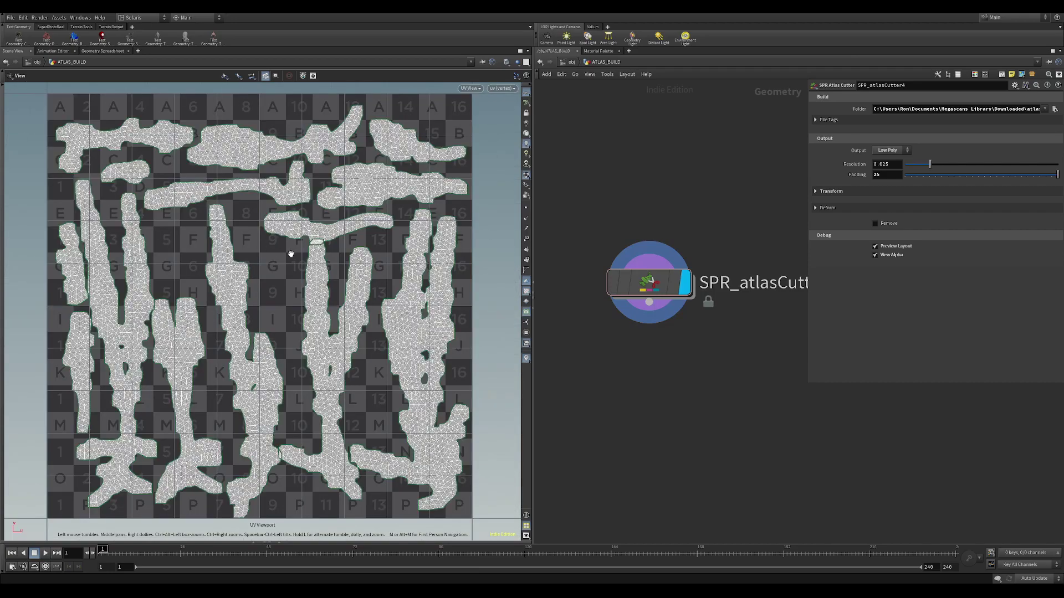
key(space+1)
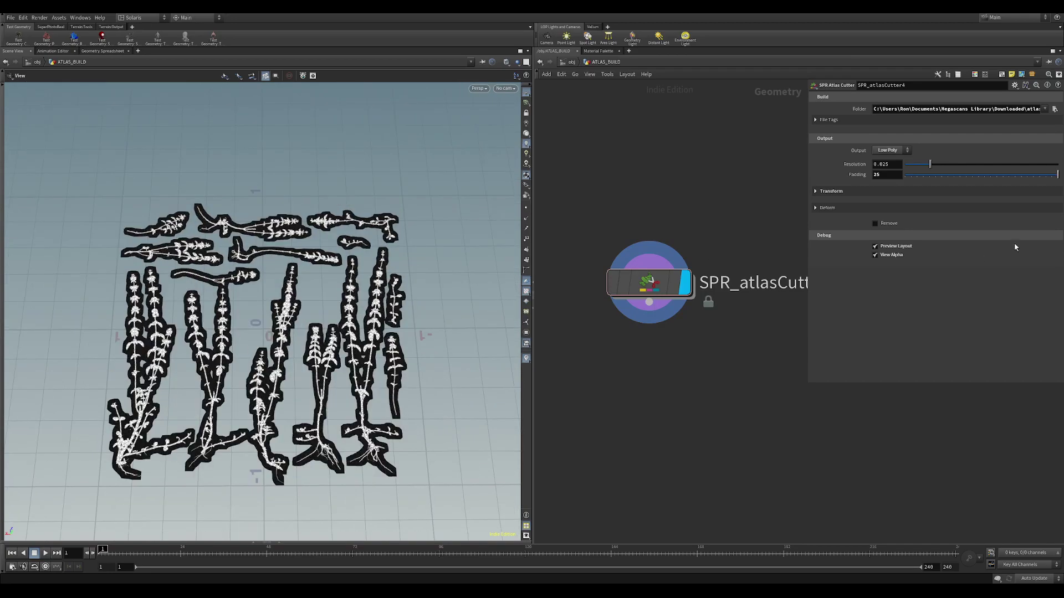
Expand the atlas cutter's Transform settings and examine how the plant pieces are oriented in the layout.
click(818, 191)
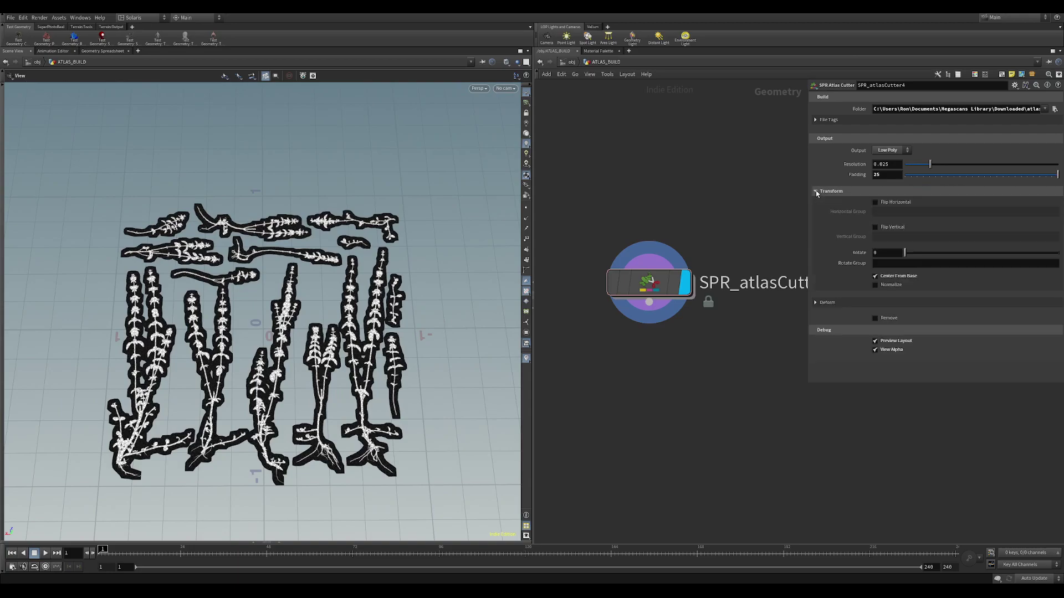
middle_drag(350, 376, 370, 324)
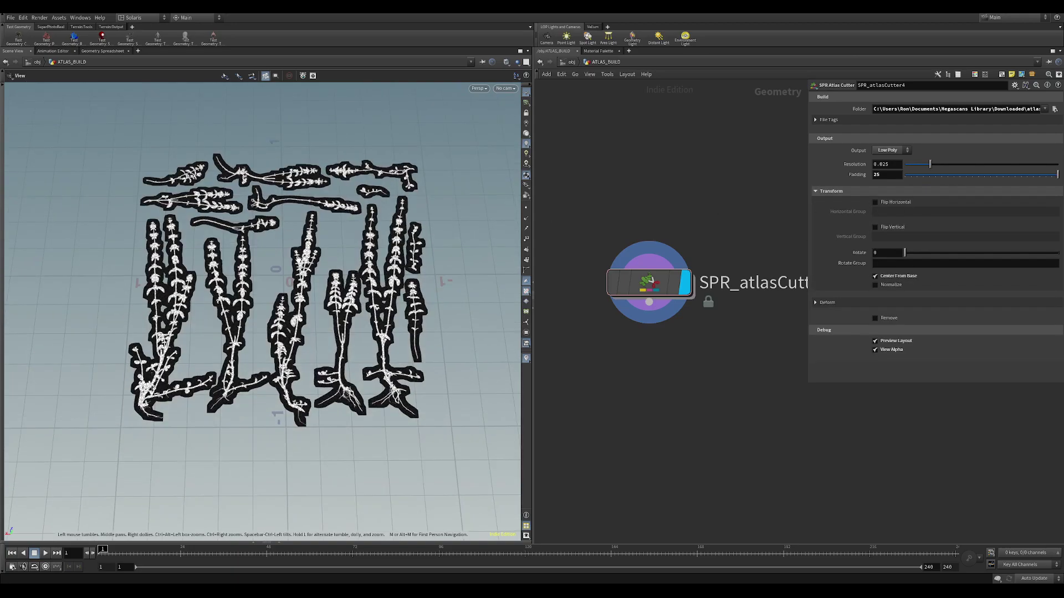
middle_drag(369, 264, 374, 244)
right_drag(294, 161, 272, 163)
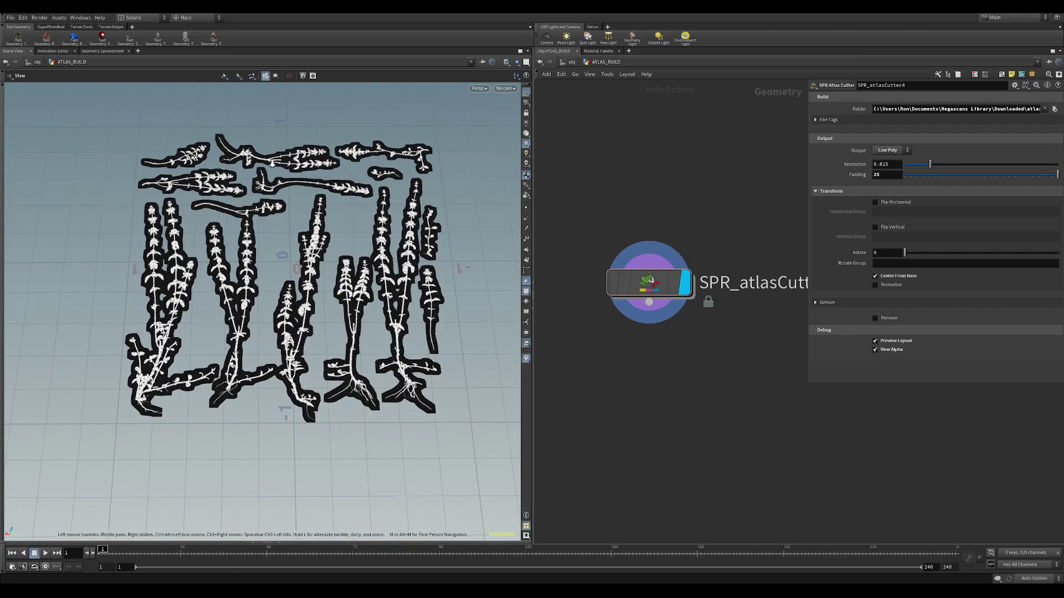
middle_drag(429, 235, 412, 259)
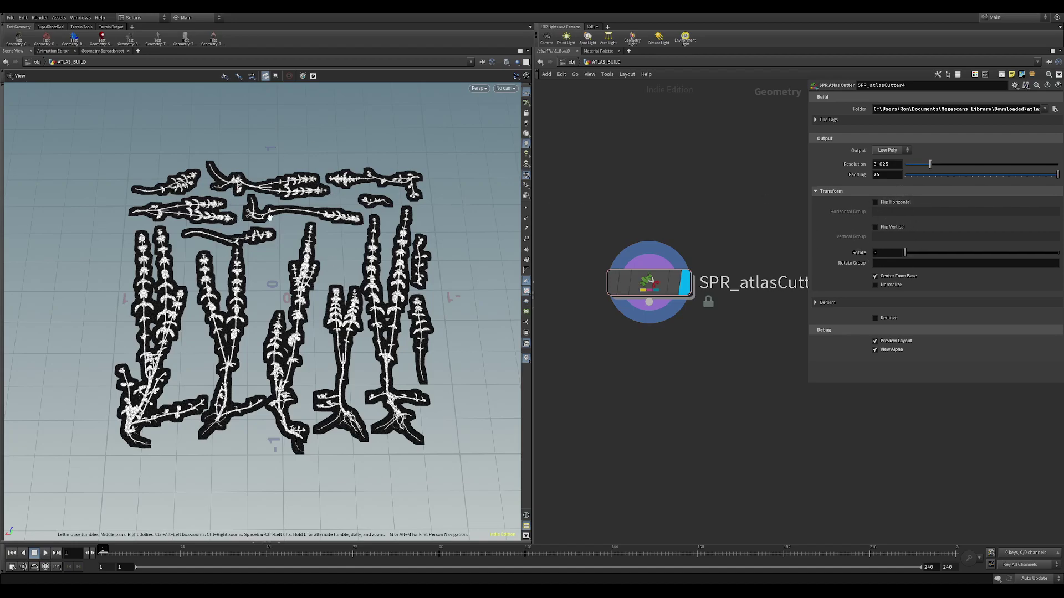
middle_drag(438, 182, 414, 186)
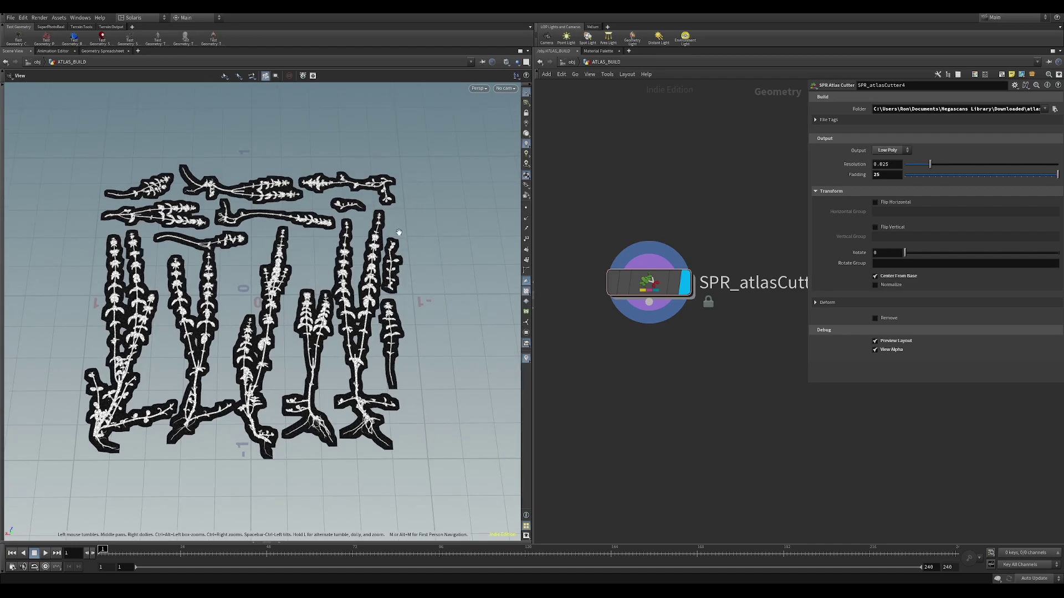
middle_drag(422, 292, 453, 280)
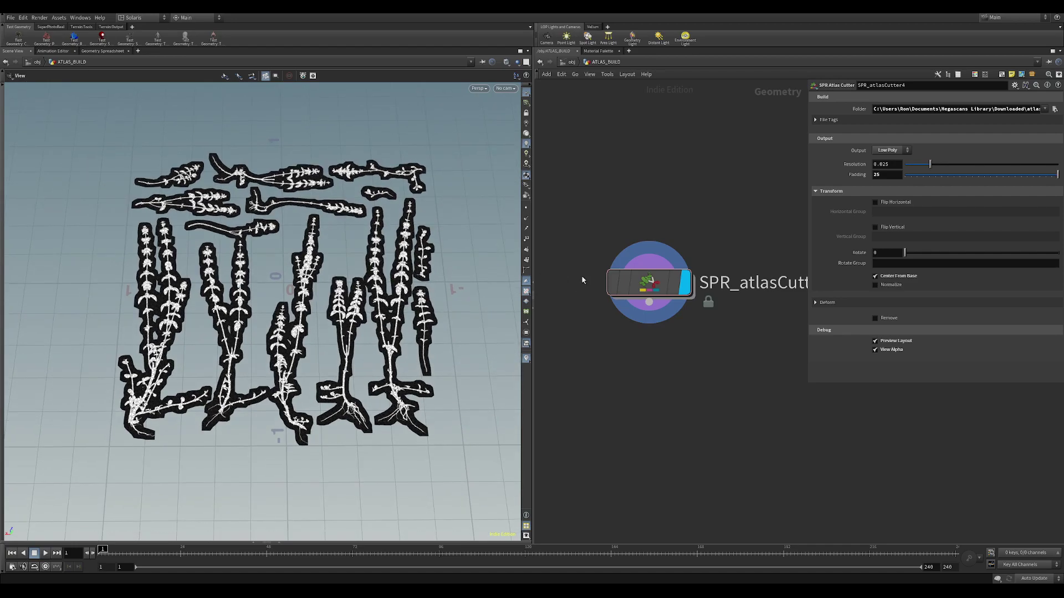
Display the variant attribute on the plant pieces in the viewport from the atlas cutter's node information, and close that information.
right_click(649, 291)
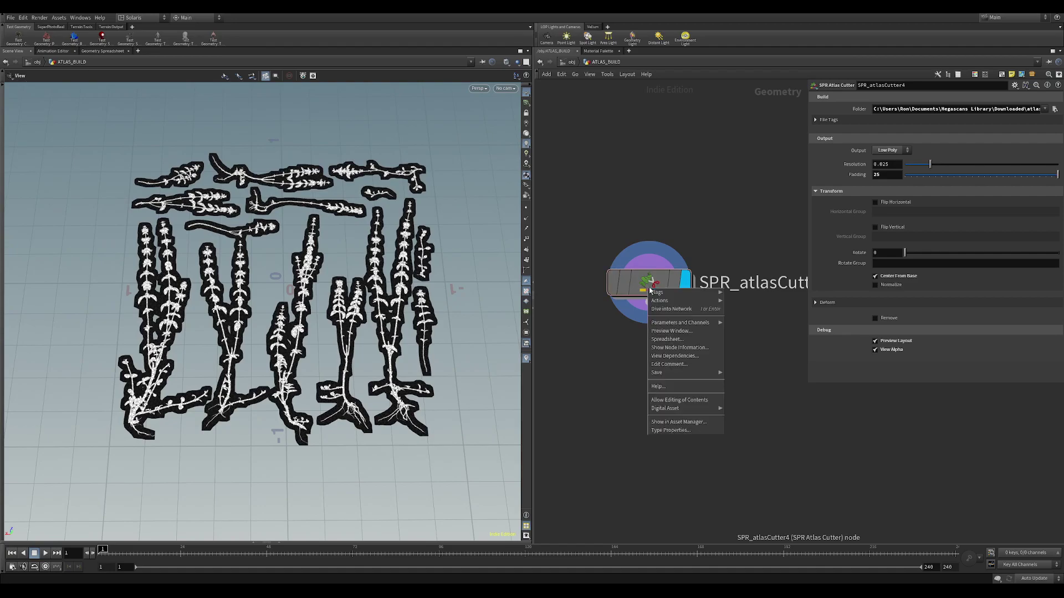
click(679, 347)
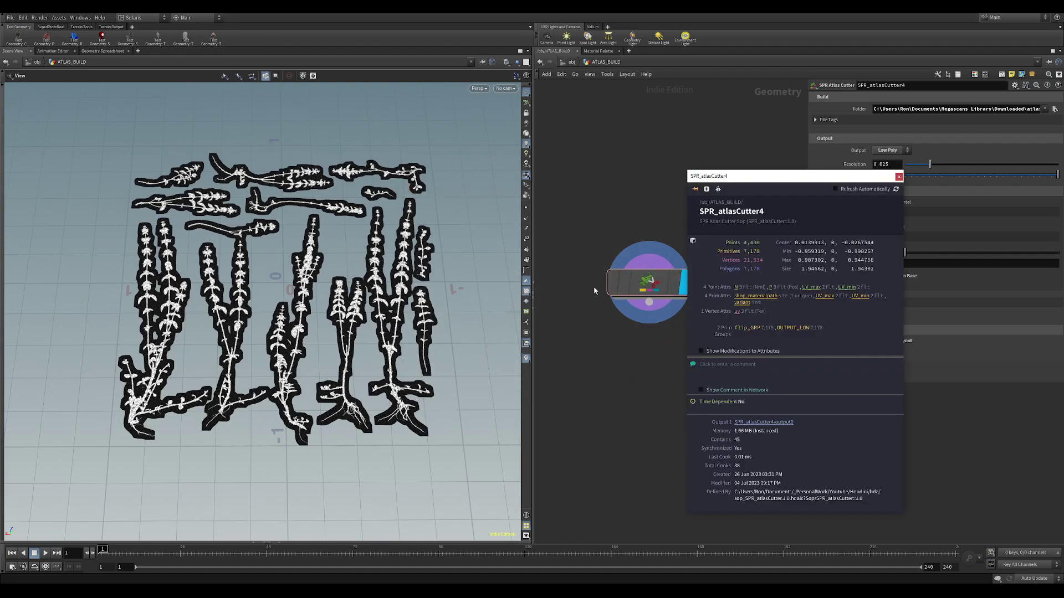
click(743, 304)
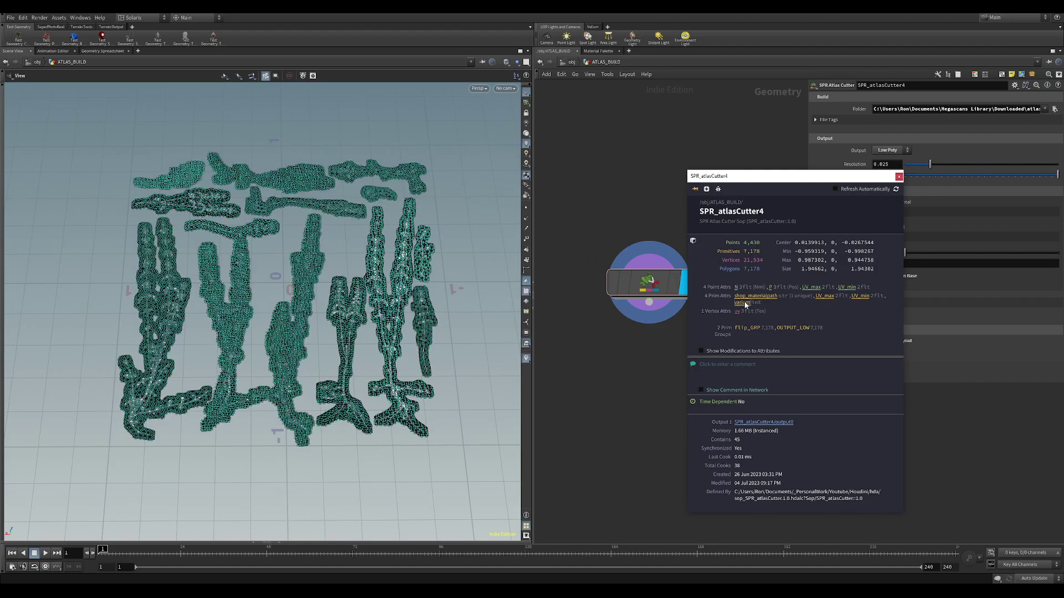
click(898, 177)
Enable Flip Horizontal on the atlas cutter and set its Horizontal Group to variants 8, 9.
scroll(352, 286, up, 5)
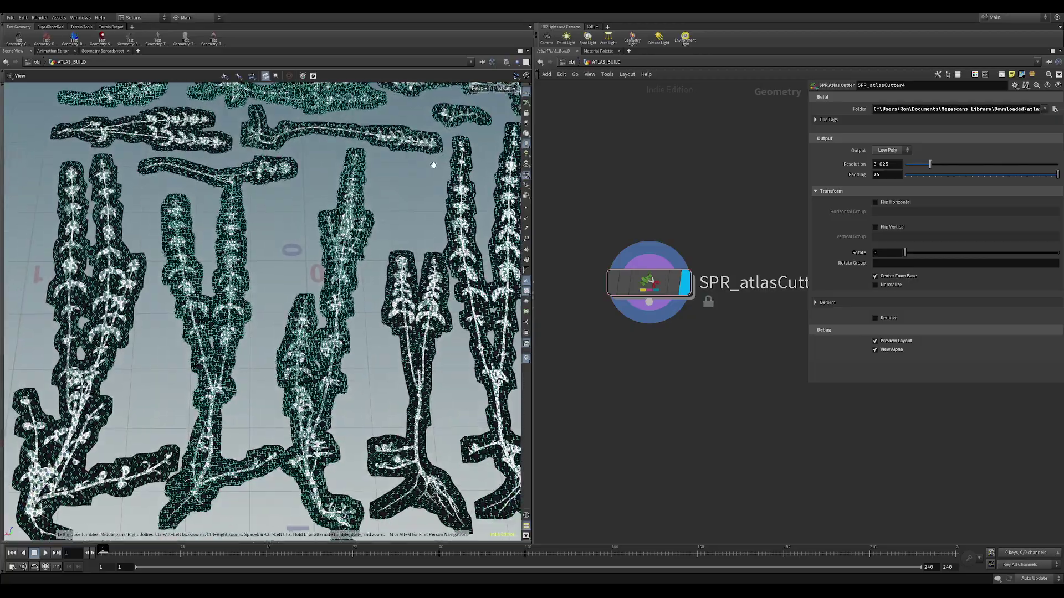
middle_drag(352, 287, 370, 366)
scroll(203, 216, up, 3)
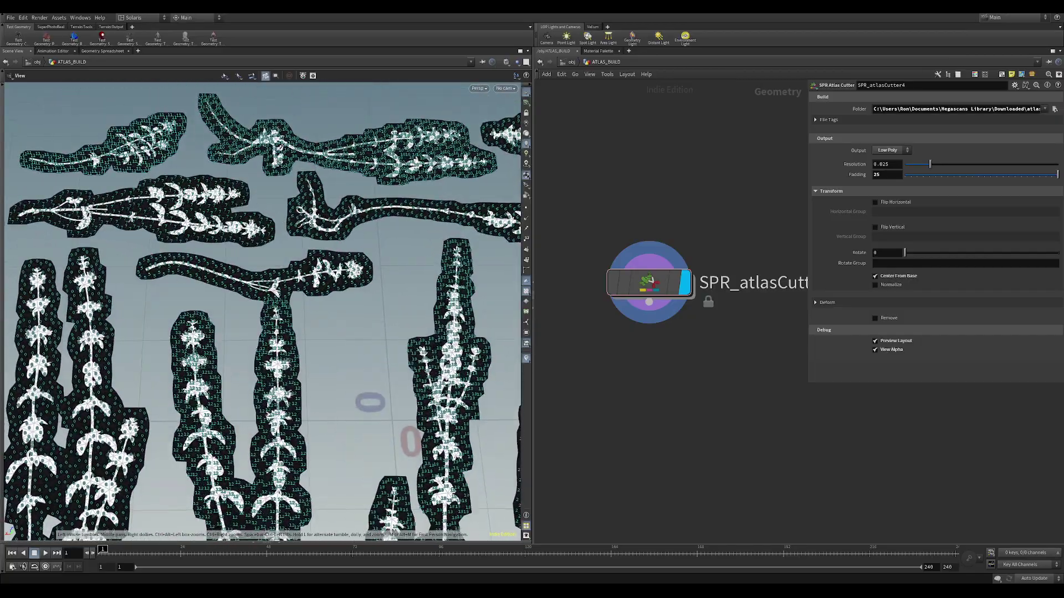
middle_drag(435, 276, 133, 276)
scroll(387, 166, down, 2)
middle_drag(348, 142, 345, 226)
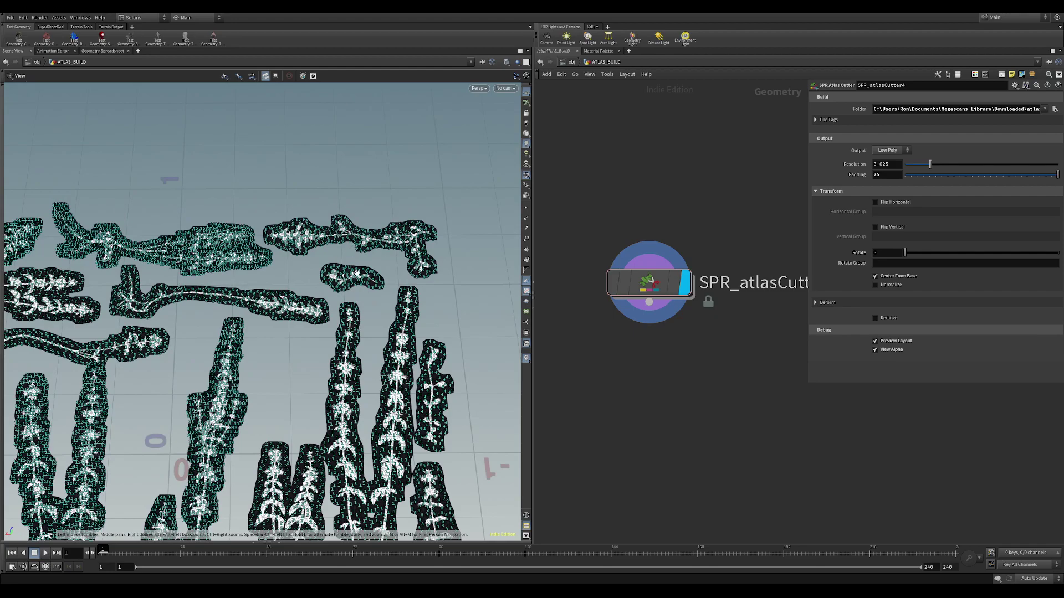
click(893, 203)
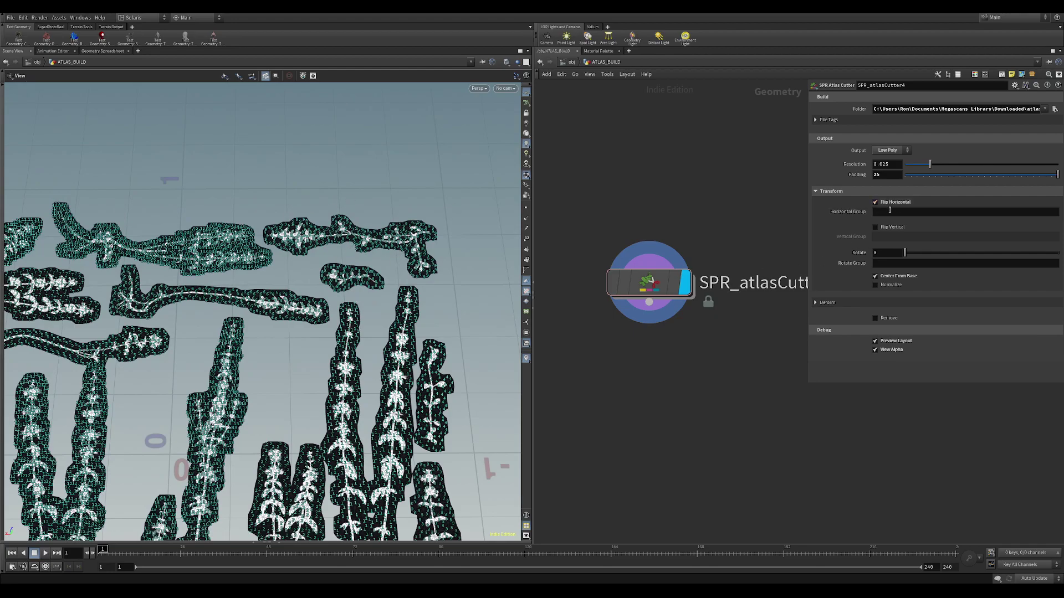
click(889, 213)
text(8, 9)
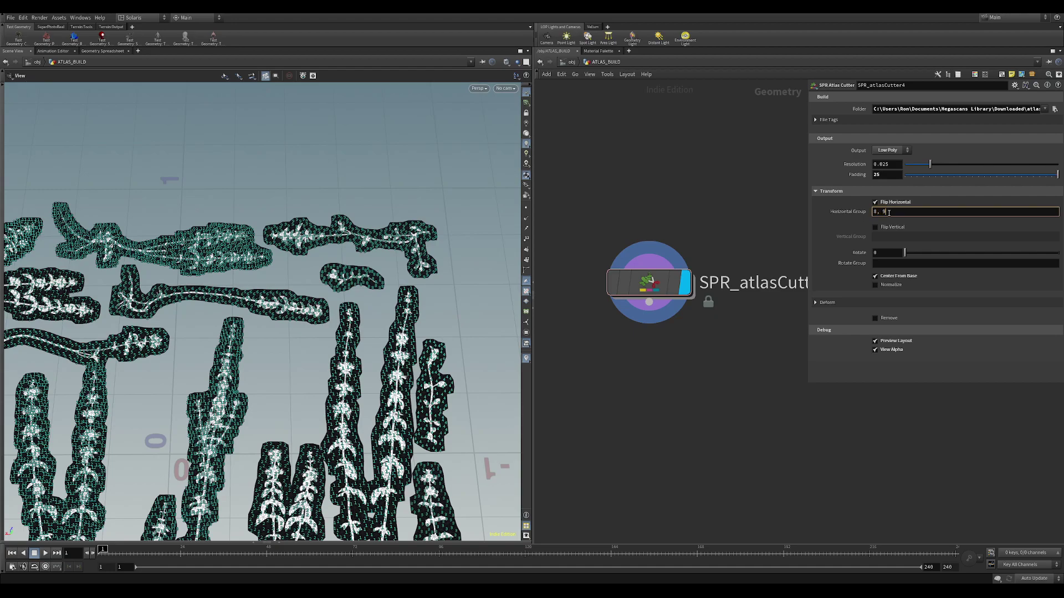
key(Return)
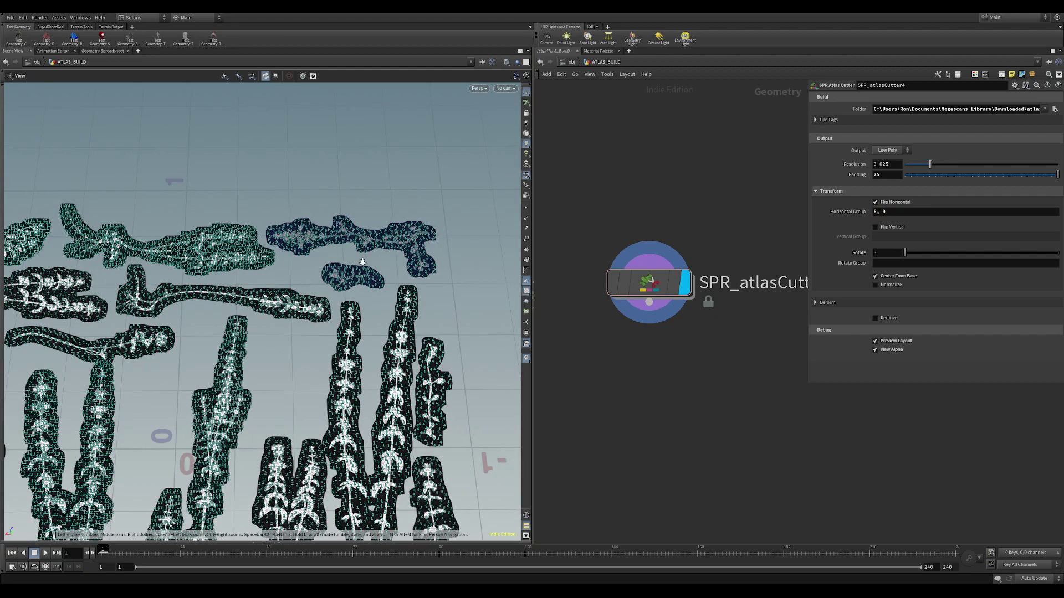
Hide the variant numbers to check the flipped pieces, and show the numbers again.
scroll(363, 261, down, 2)
click(526, 359)
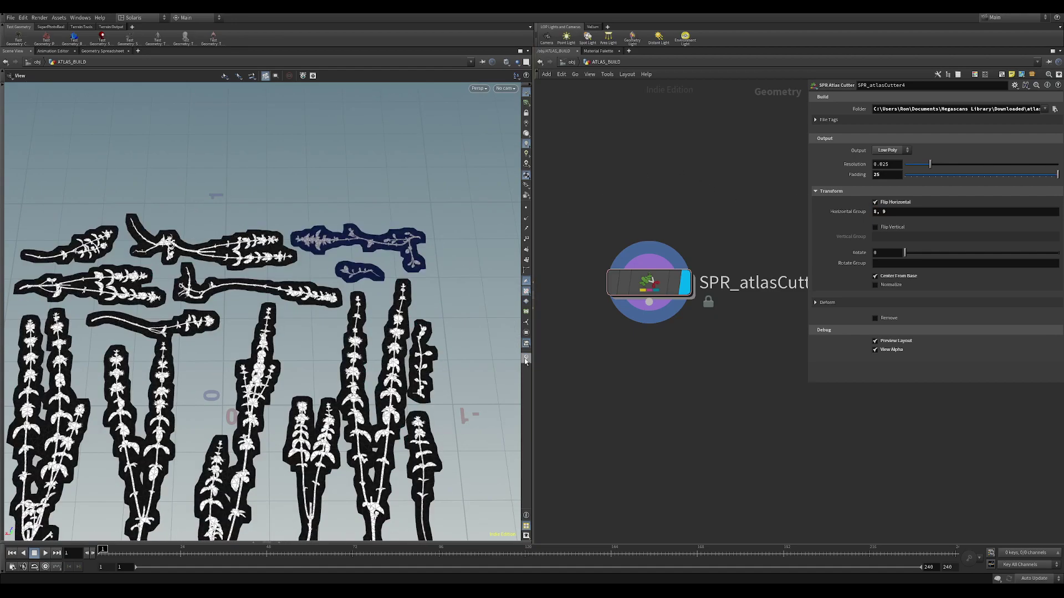
click(525, 359)
Set the atlas cutter's Rotate Group to the sideways variants 11, 7, 5, 6, 8, 9.
scroll(288, 249, down, 3)
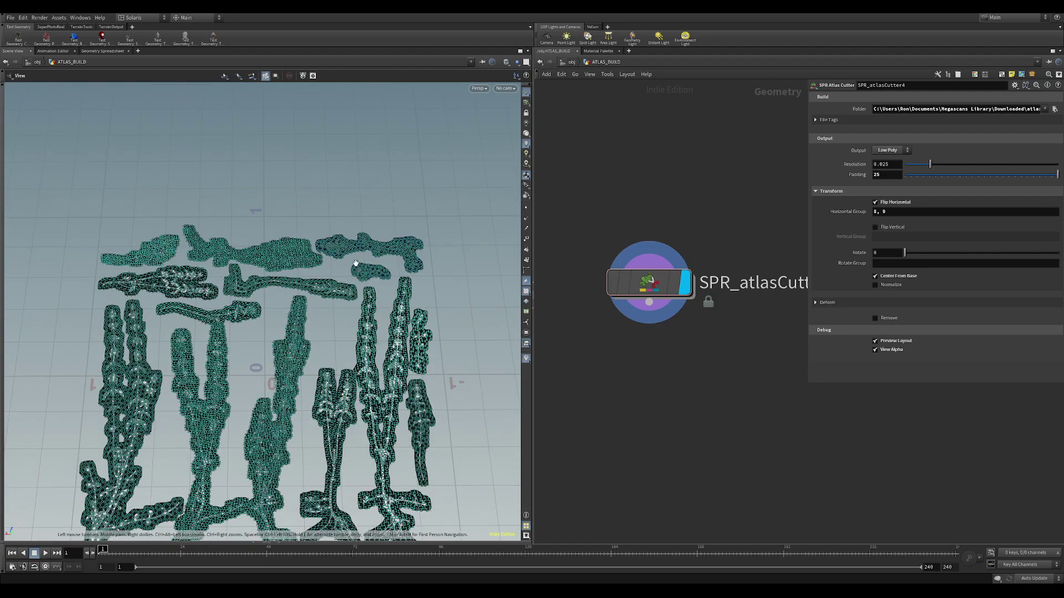
middle_drag(244, 264, 300, 240)
scroll(349, 246, up, 4)
middle_drag(233, 218, 135, 214)
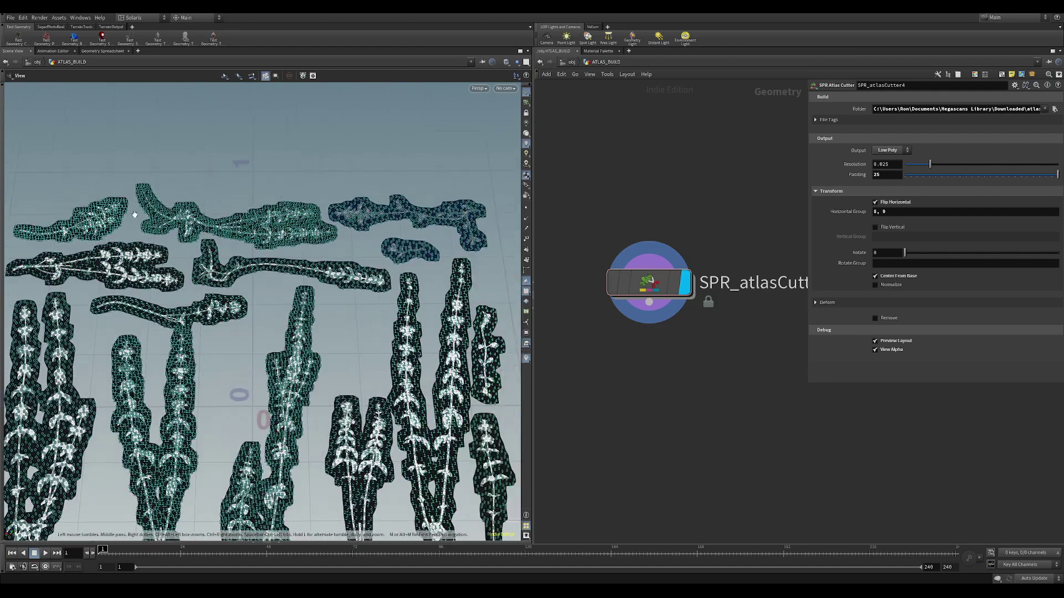
middle_drag(321, 260, 371, 252)
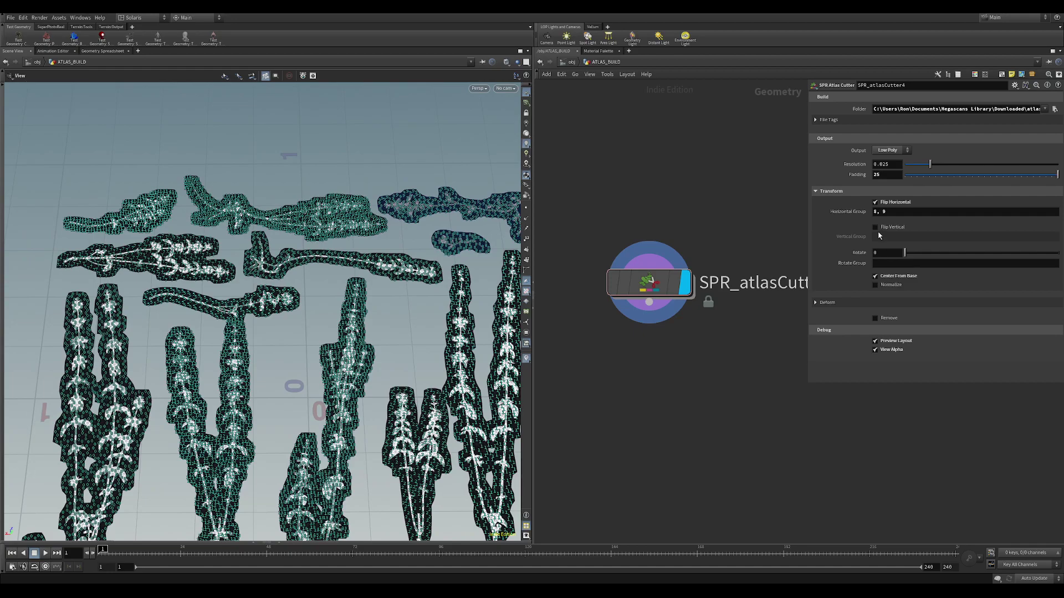
click(882, 265)
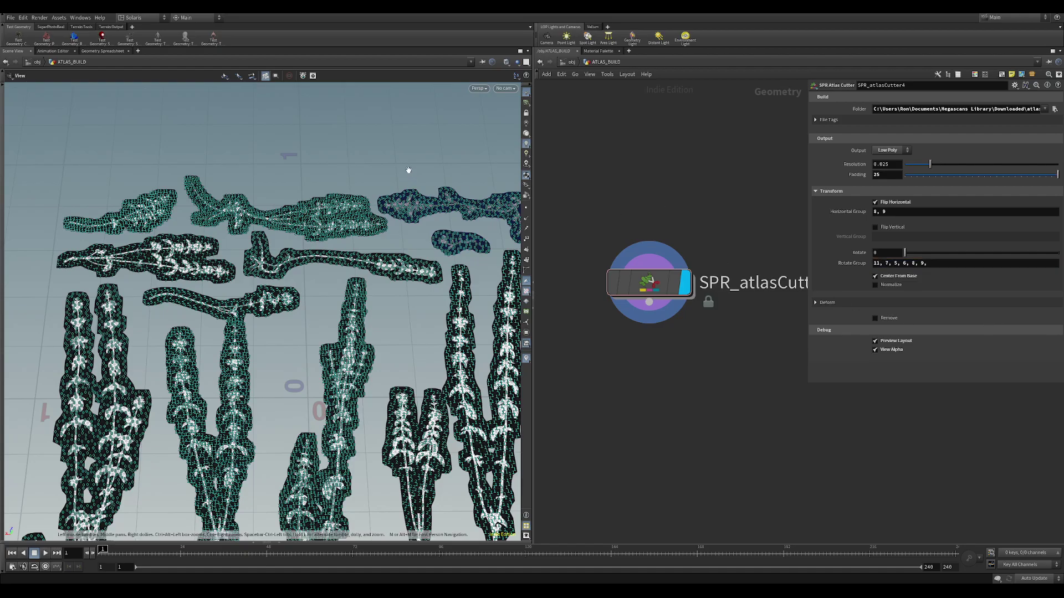
middle_drag(470, 174, 417, 162)
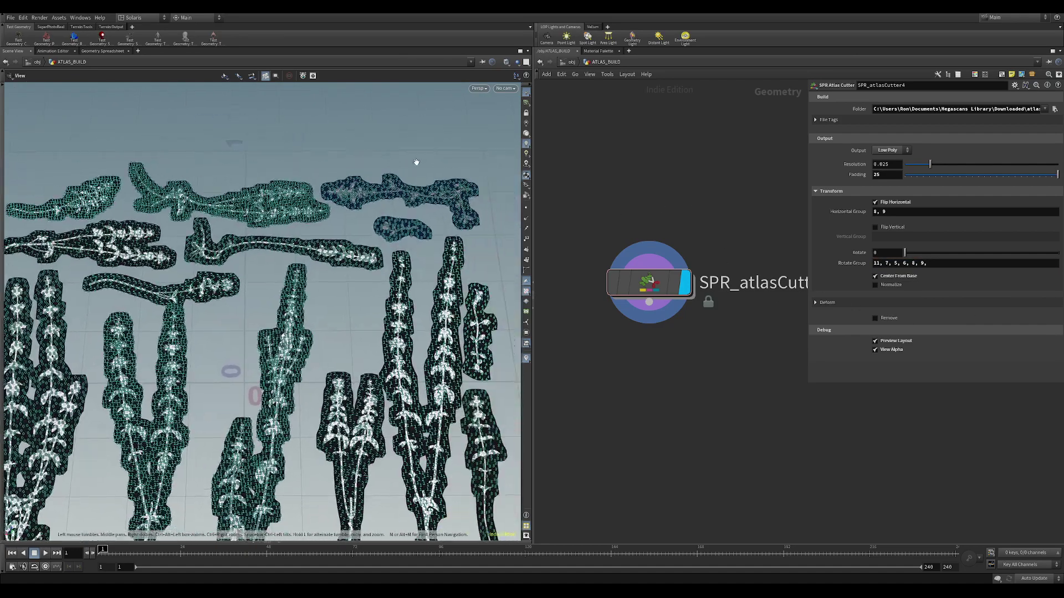
click(940, 263)
key(BackSpace)
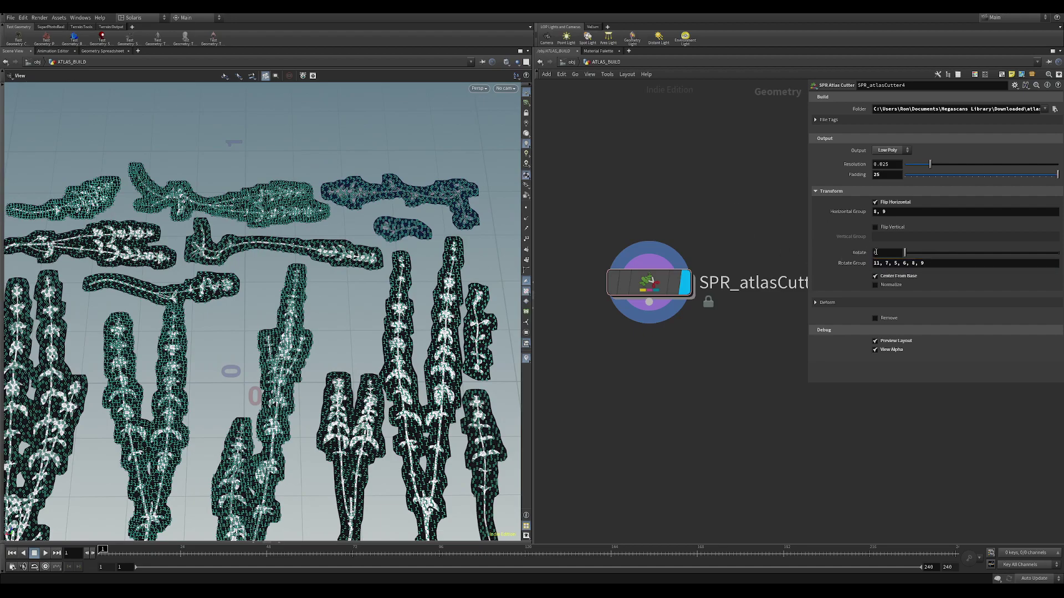
Set Rotate to 90, disable Preview Layout and frame the stacked plant pieces in the viewport.
drag(883, 252, 847, 257)
text(90)
key(Return)
click(892, 342)
key(h)
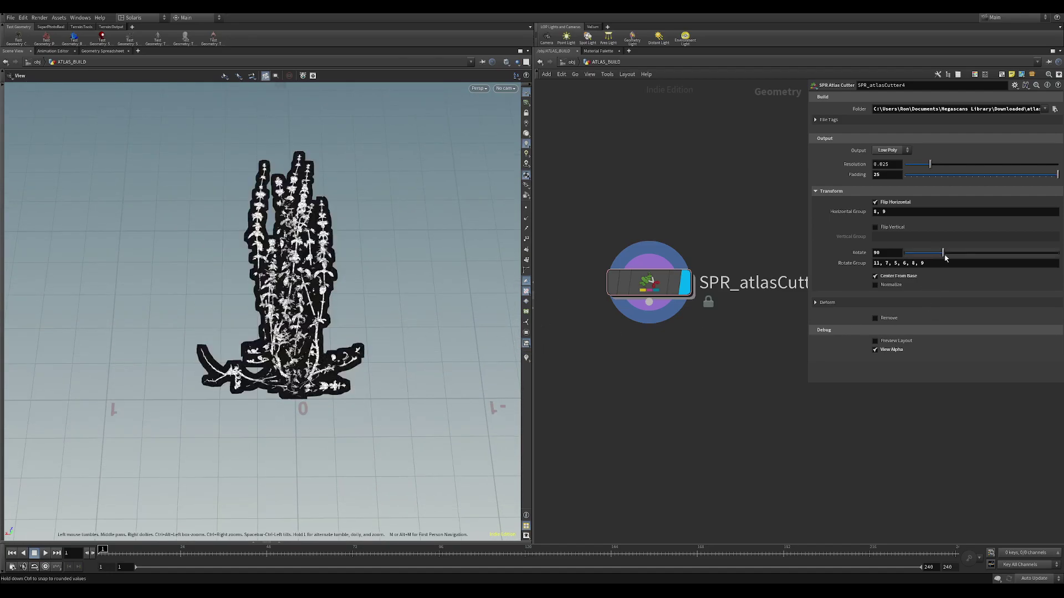
Try a Rotate value of 64.6 on the grouped pieces and return it to 90.
mouse_move(942, 252)
mouse_down()
mouse_move(905, 254)
mouse_move(932, 254)
mouse_up()
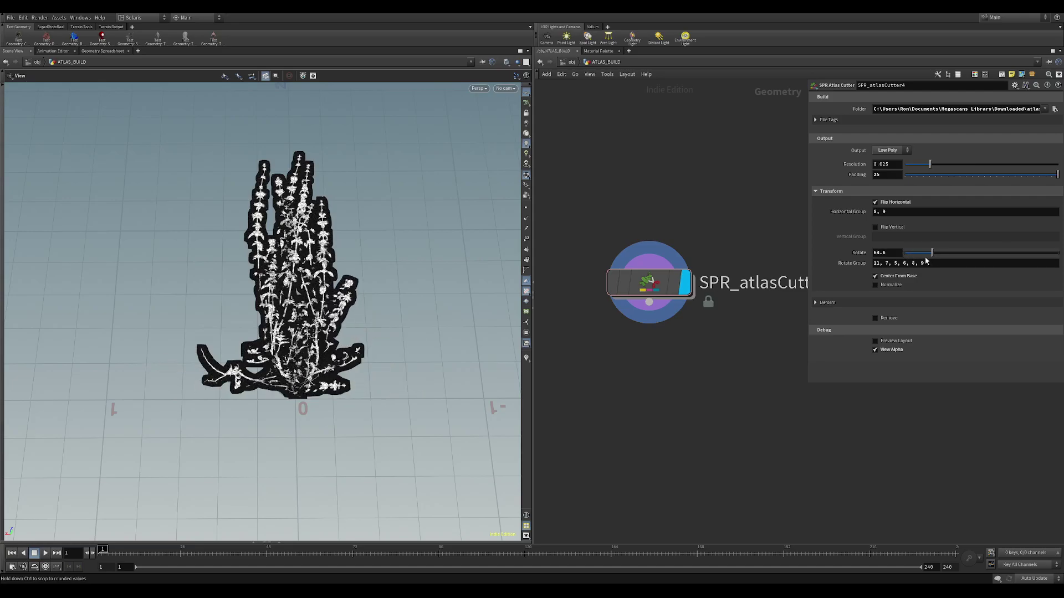
text(90)
key(Return)
Bring back the layout preview with variant numbers and add variant 10 to the Rotate Group.
middle_drag(325, 300, 317, 261)
right_drag(314, 277, 386, 290)
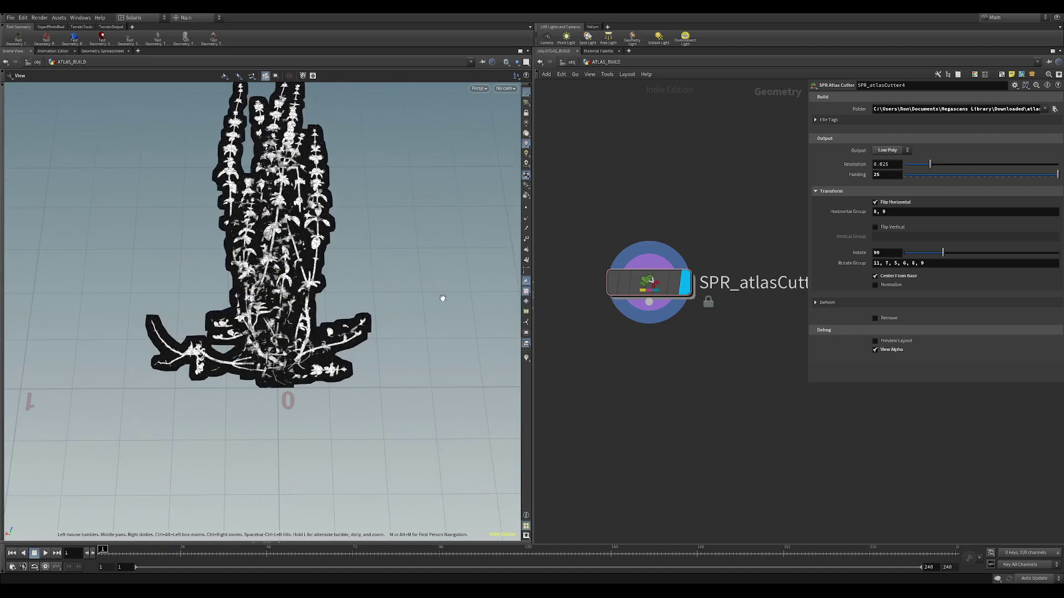
middle_drag(442, 298, 436, 319)
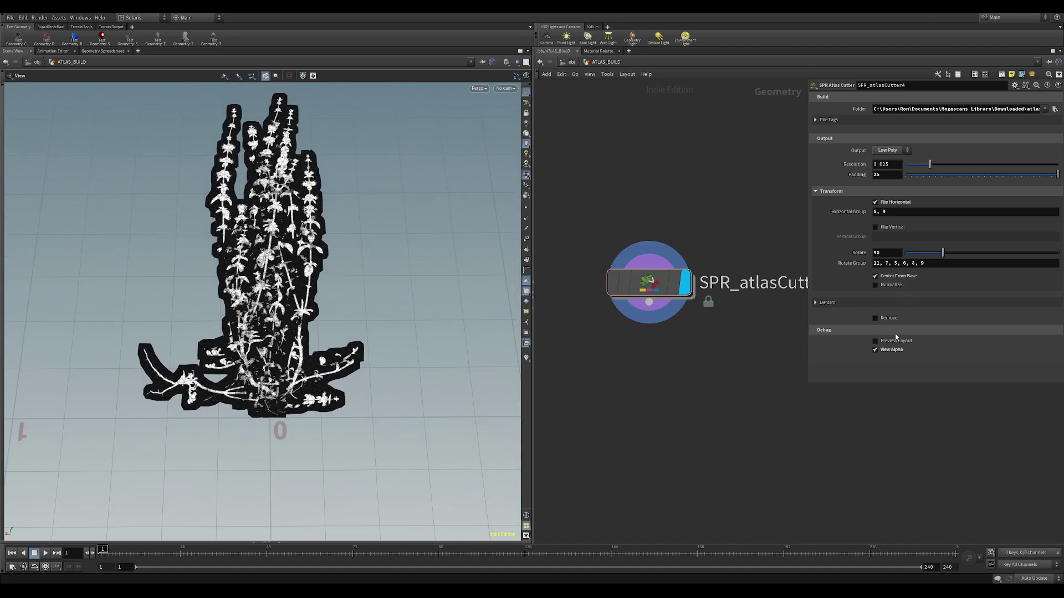
middle_drag(338, 211, 341, 189)
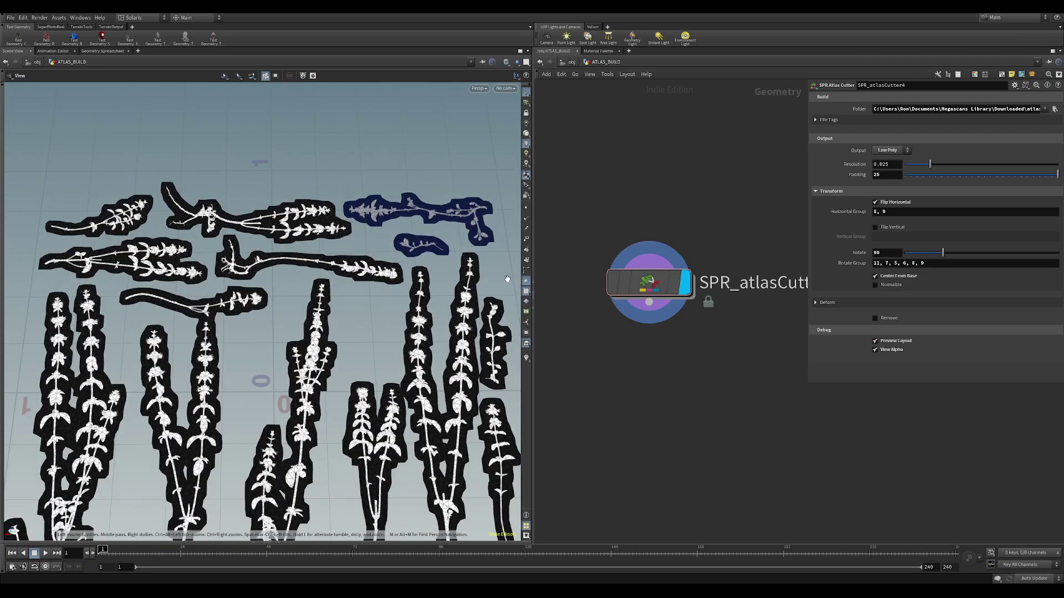
click(526, 364)
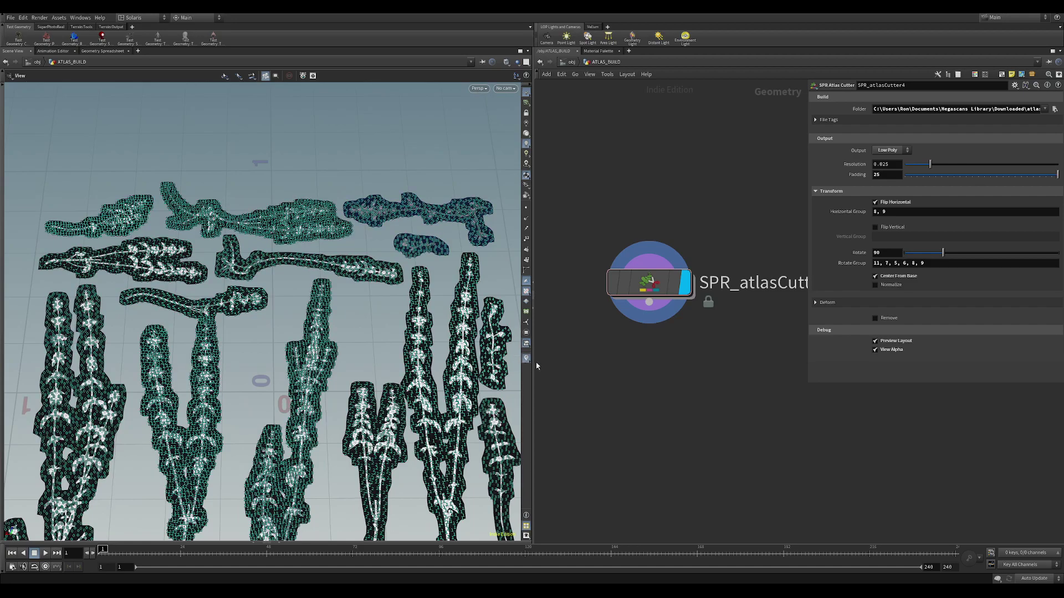
click(935, 263)
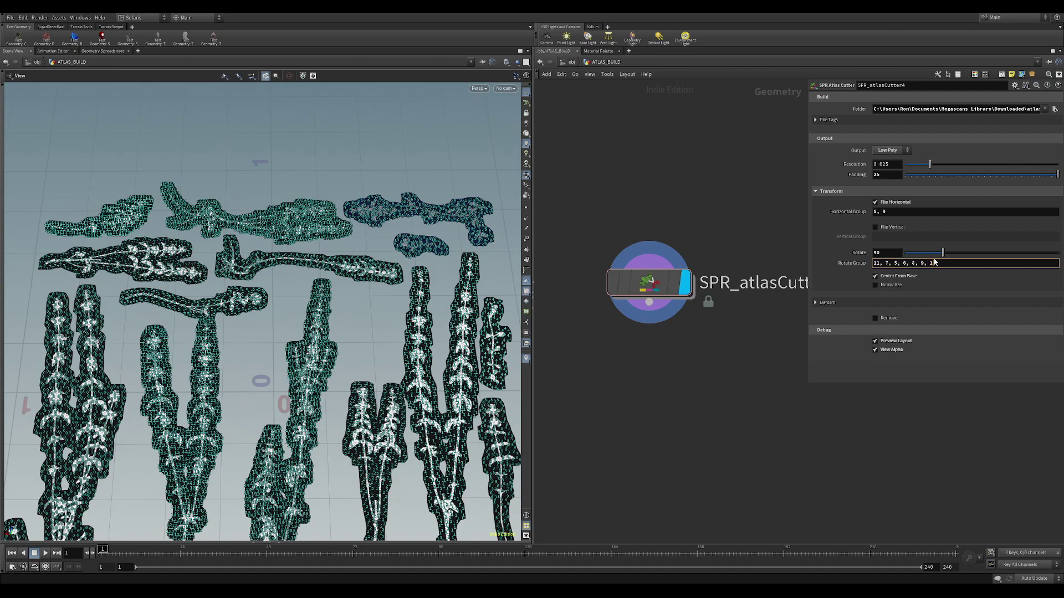
text(, 10)
key(Return)
Disable Preview Layout, hide the variant numbers and inspect the orientation of the stacked plant pieces.
click(895, 342)
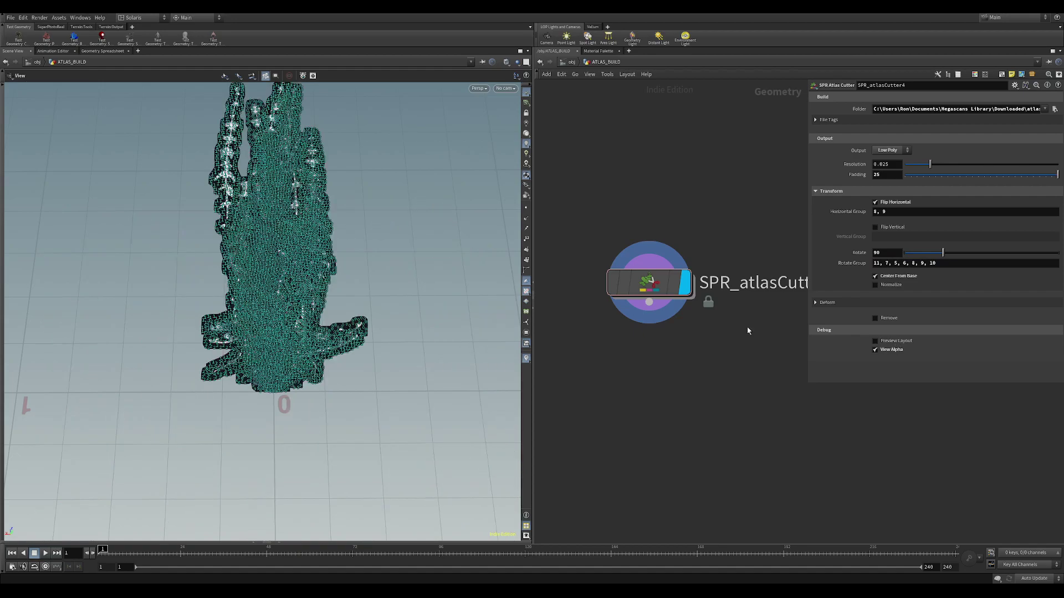
click(525, 357)
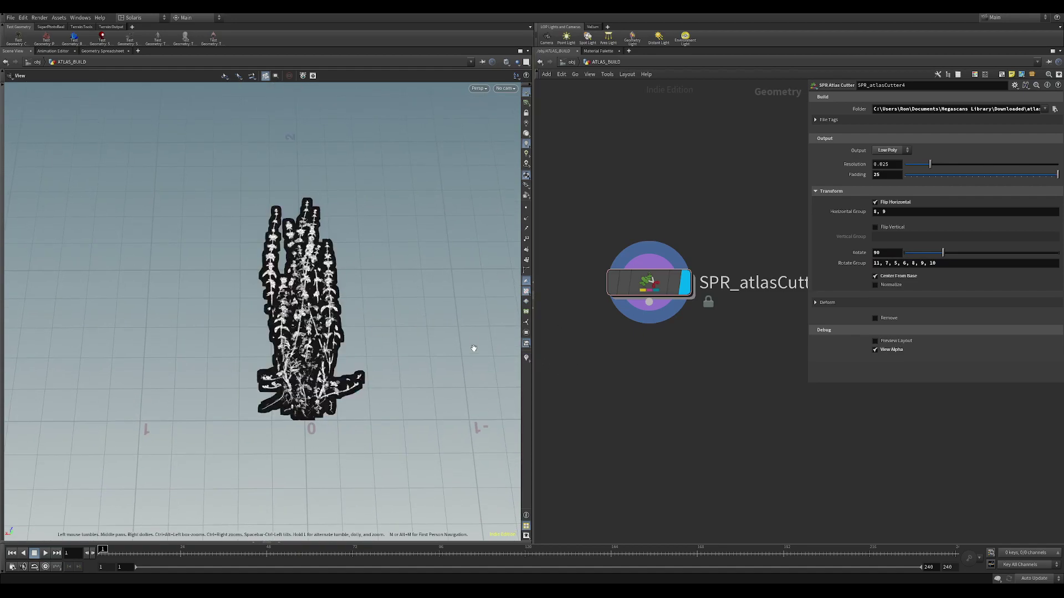
middle_drag(292, 290, 288, 281)
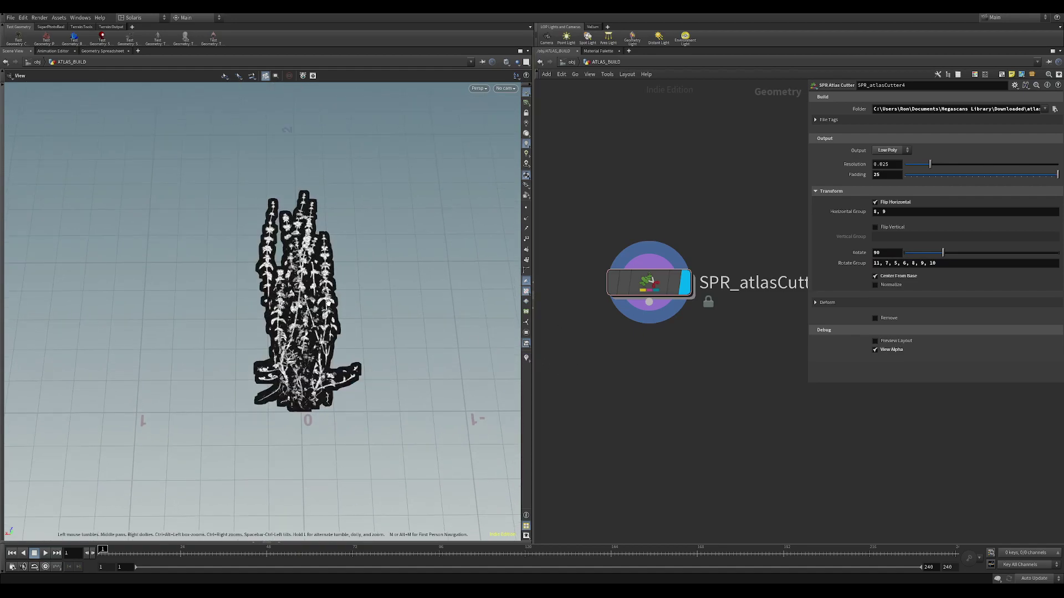
scroll(396, 285, up, 5)
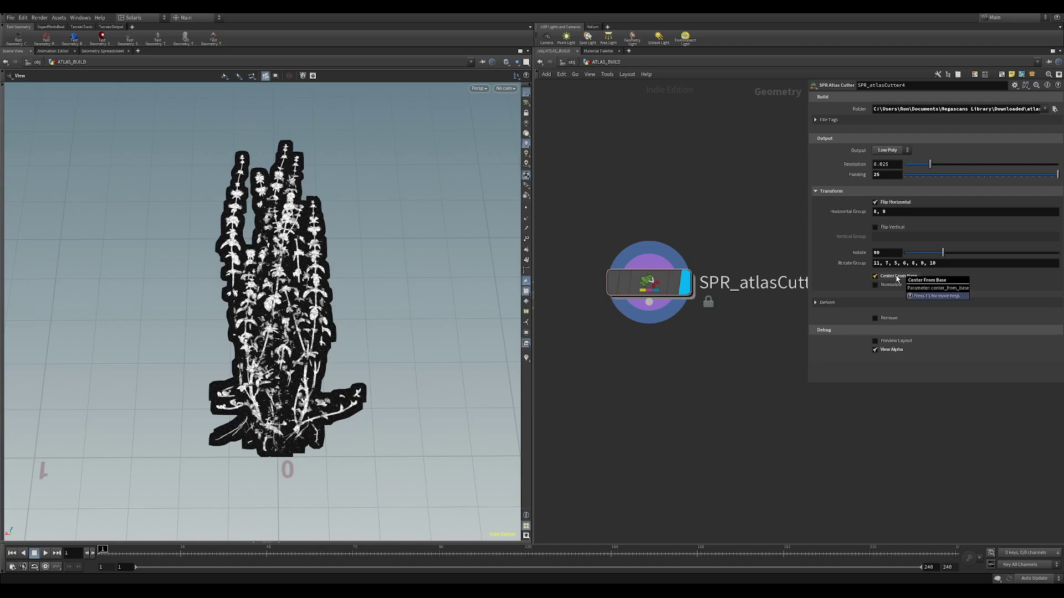
Compare how the plant pieces line up with Center From Base off and on, leaving it enabled.
middle_drag(330, 411, 361, 379)
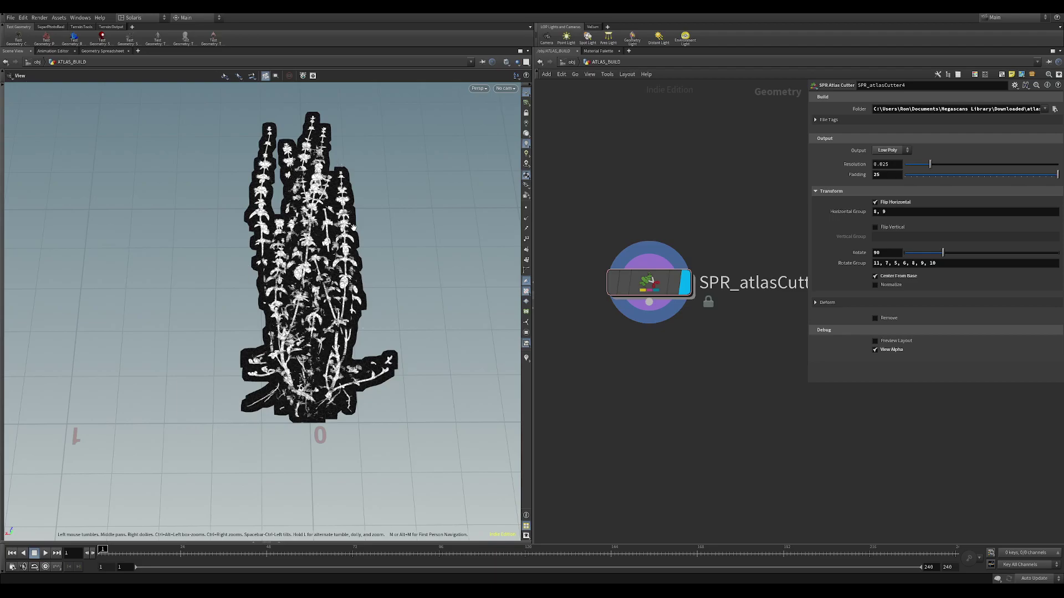
middle_drag(322, 395, 317, 367)
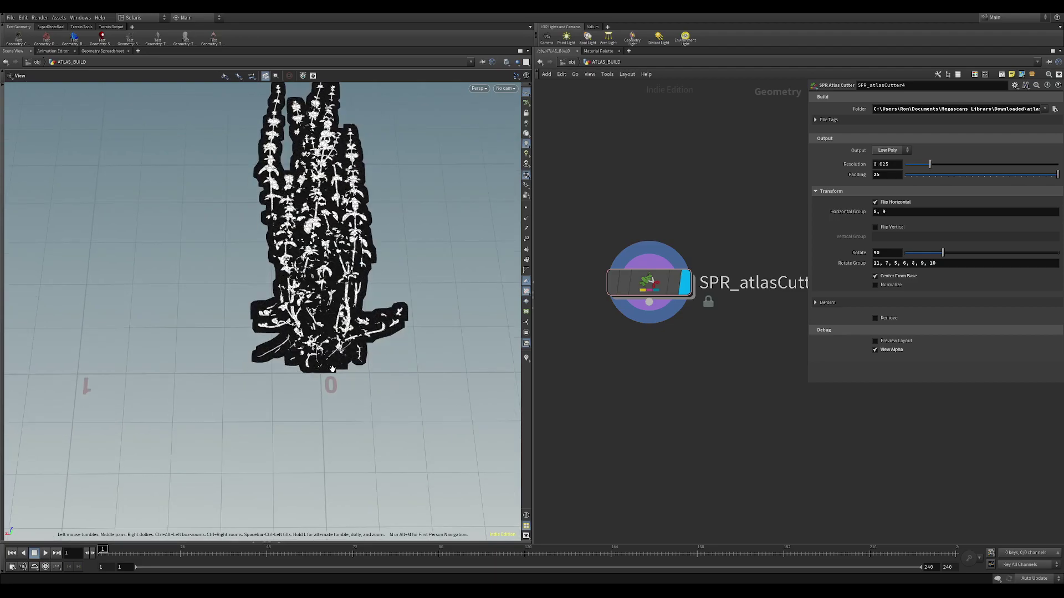
drag(319, 371, 323, 337)
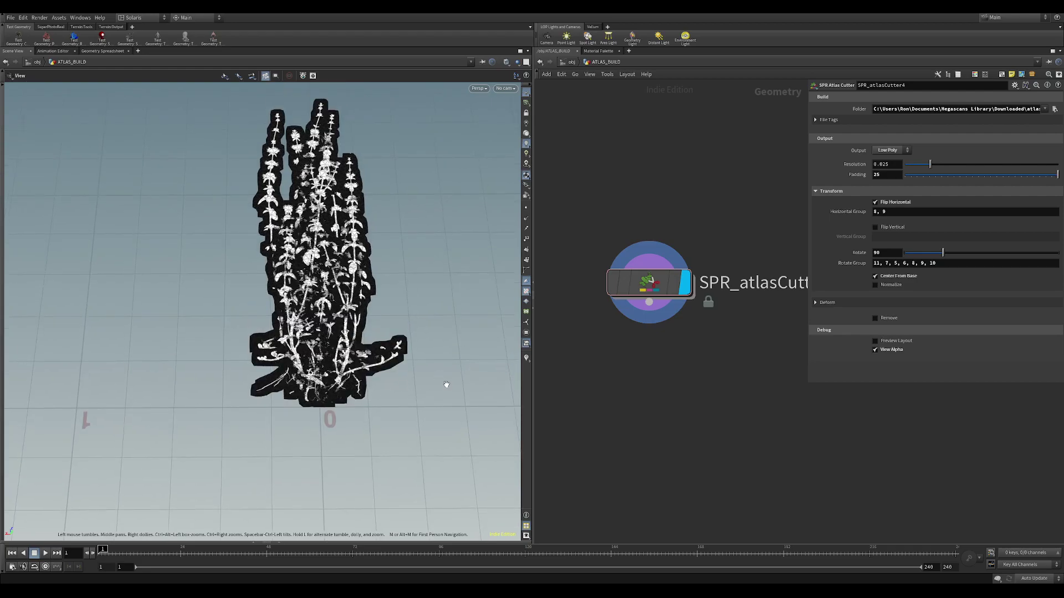
click(875, 276)
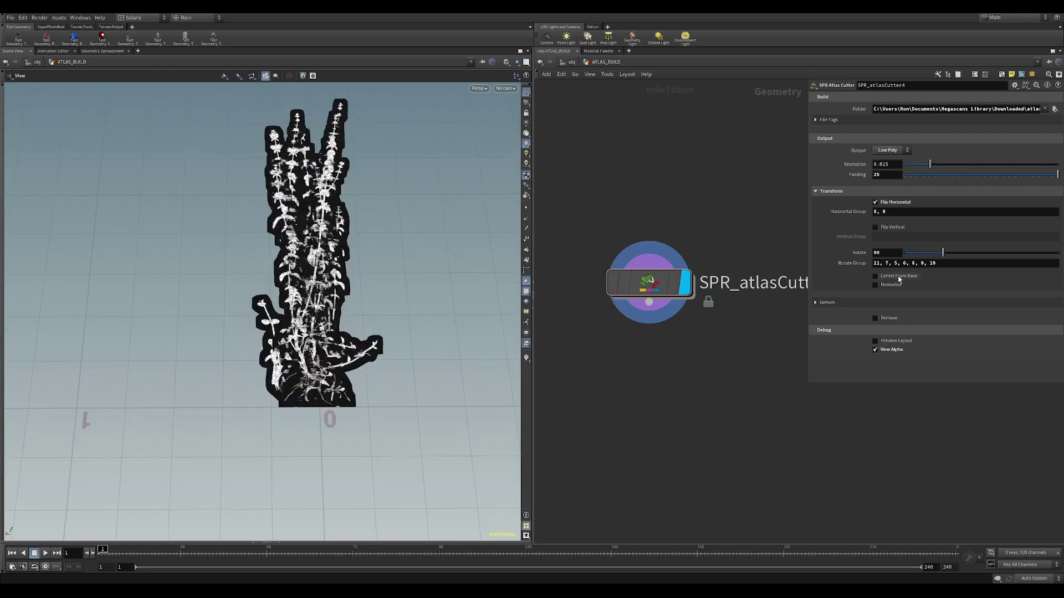
click(898, 277)
click(898, 277)
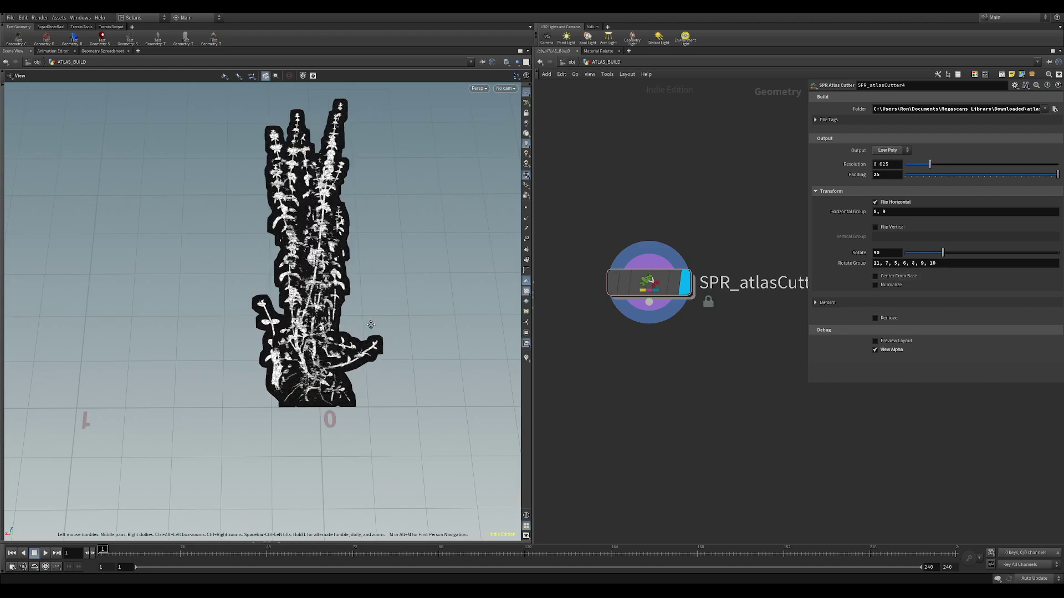
middle_drag(398, 315, 385, 338)
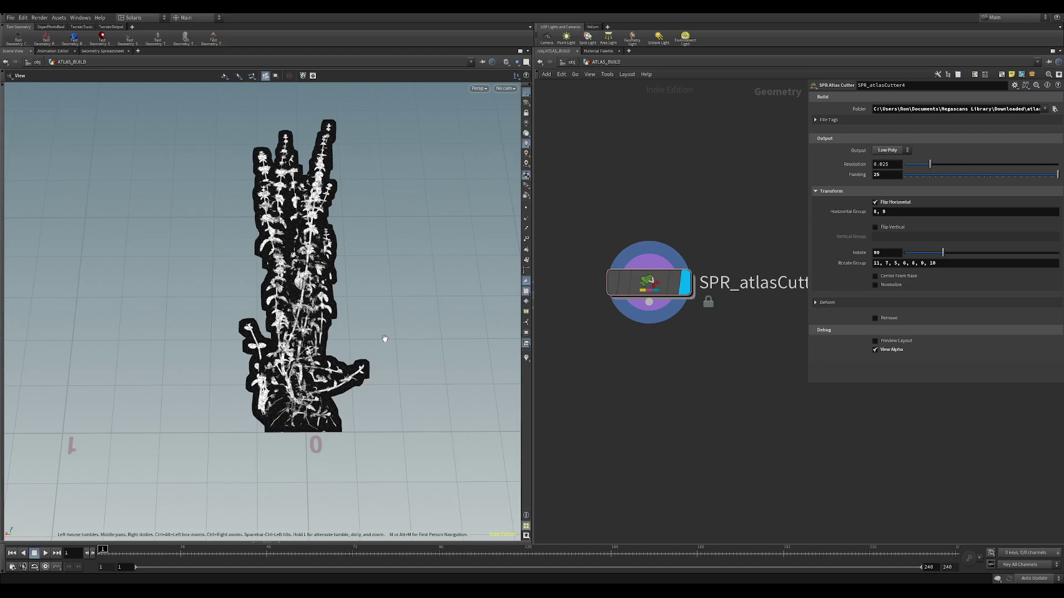
click(892, 277)
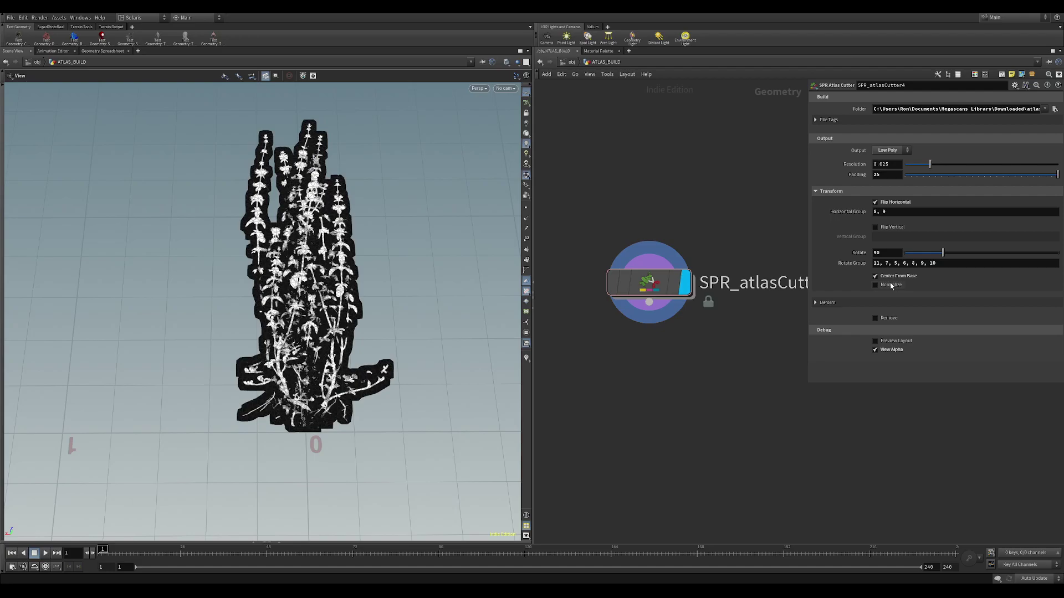
click(890, 285)
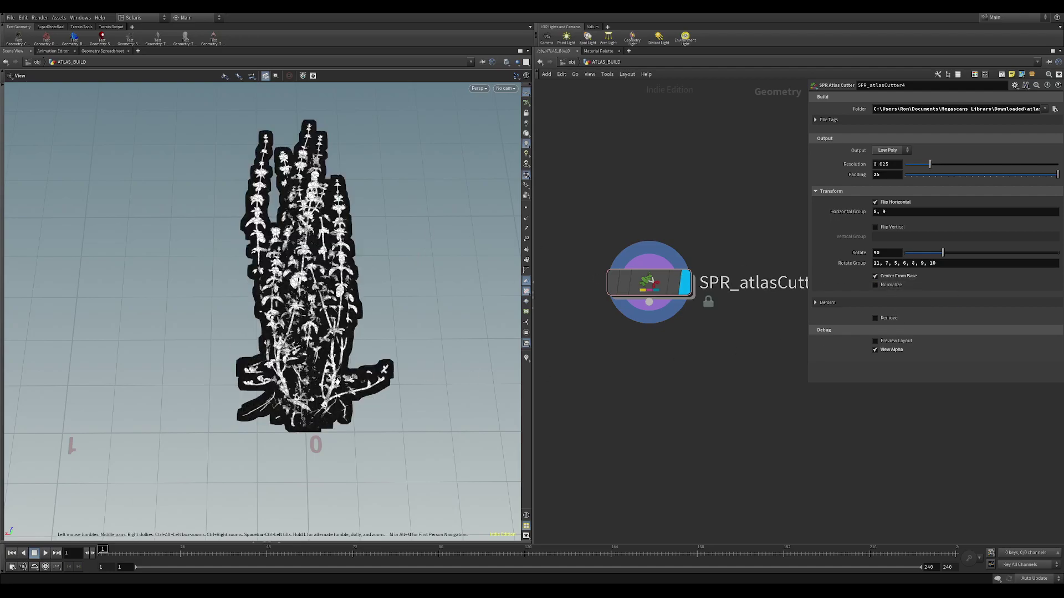
Compare the stacked plant pieces with Preview Layout on and off, and show the variant numbers to identify pieces for removal.
click(876, 341)
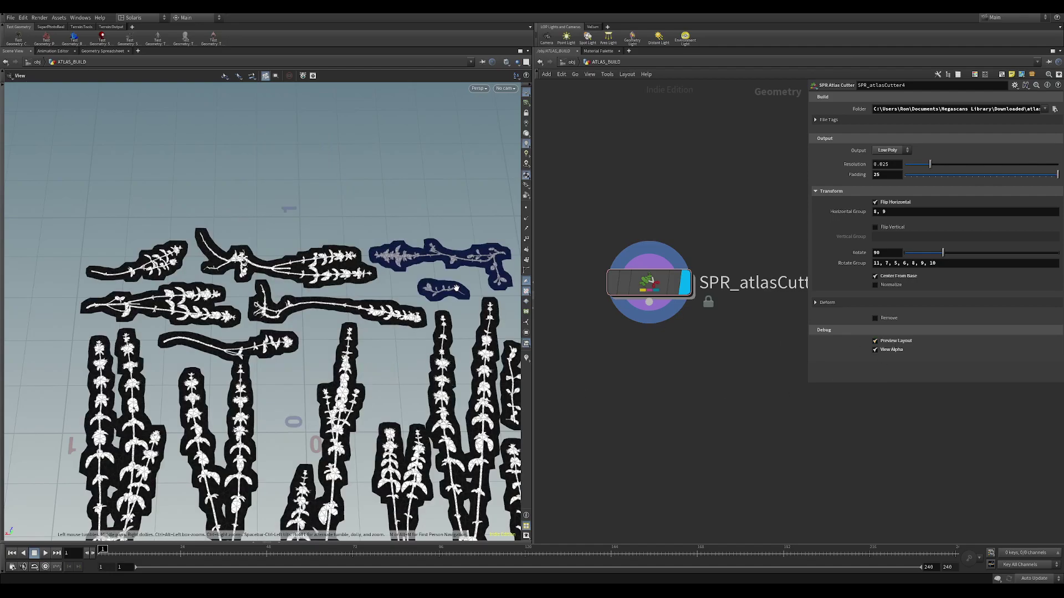
scroll(390, 320, up, 3)
scroll(389, 209, down, 2)
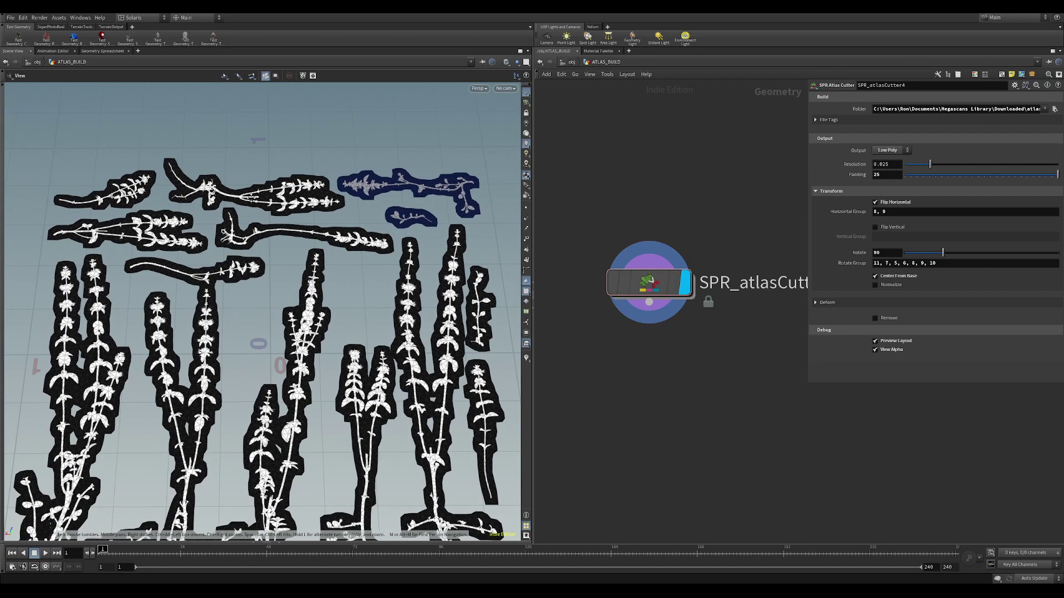
click(891, 345)
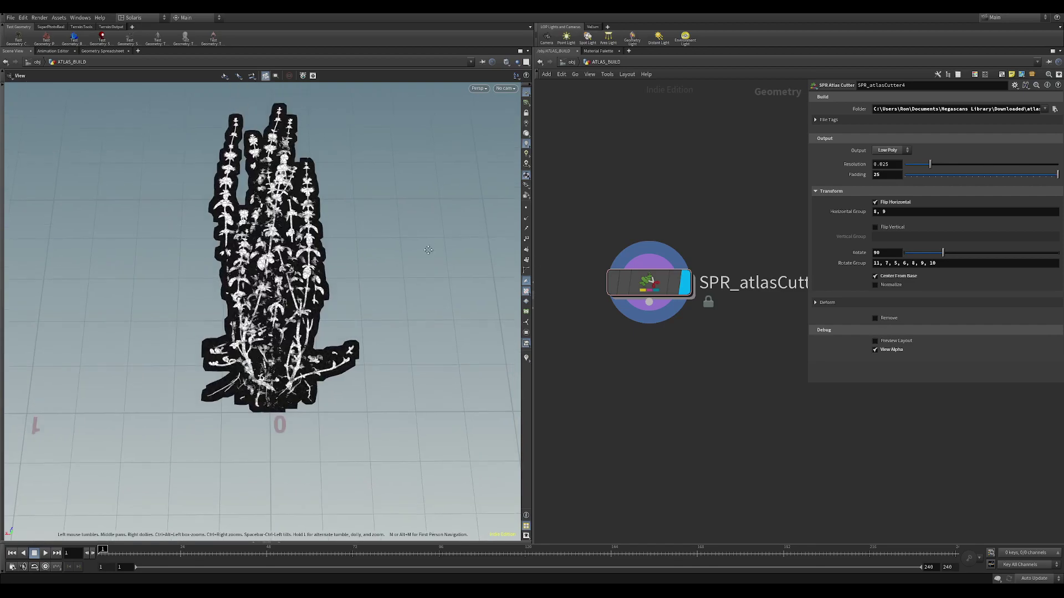
click(902, 344)
middle_drag(374, 262, 293, 113)
click(526, 358)
scroll(443, 288, up, 3)
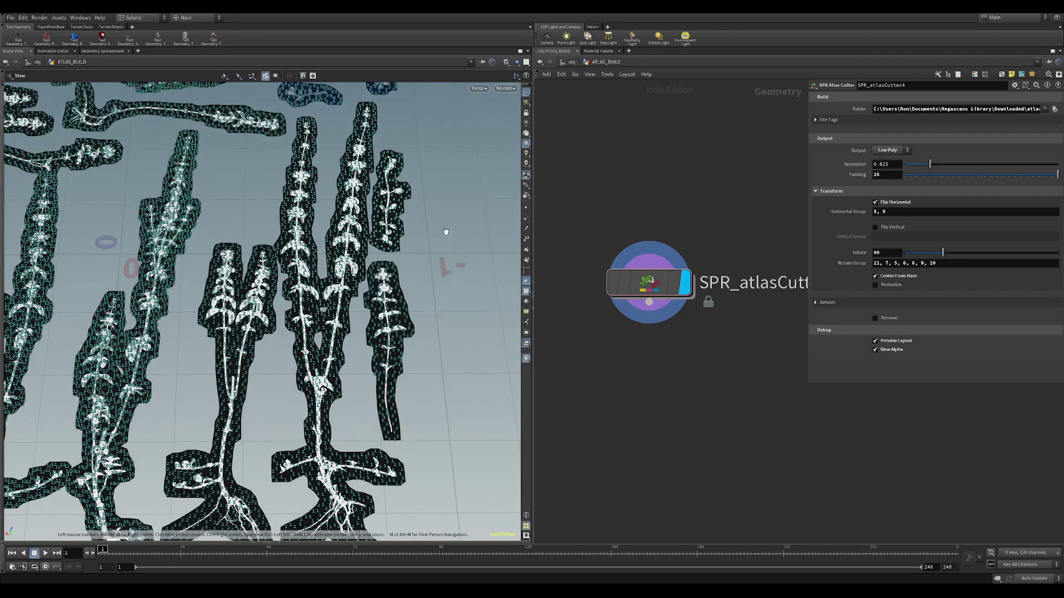
Enable Remove with variants 3 and 4 as the Remove Group, and go back to the stacked pieces with Preview Layout off.
click(878, 318)
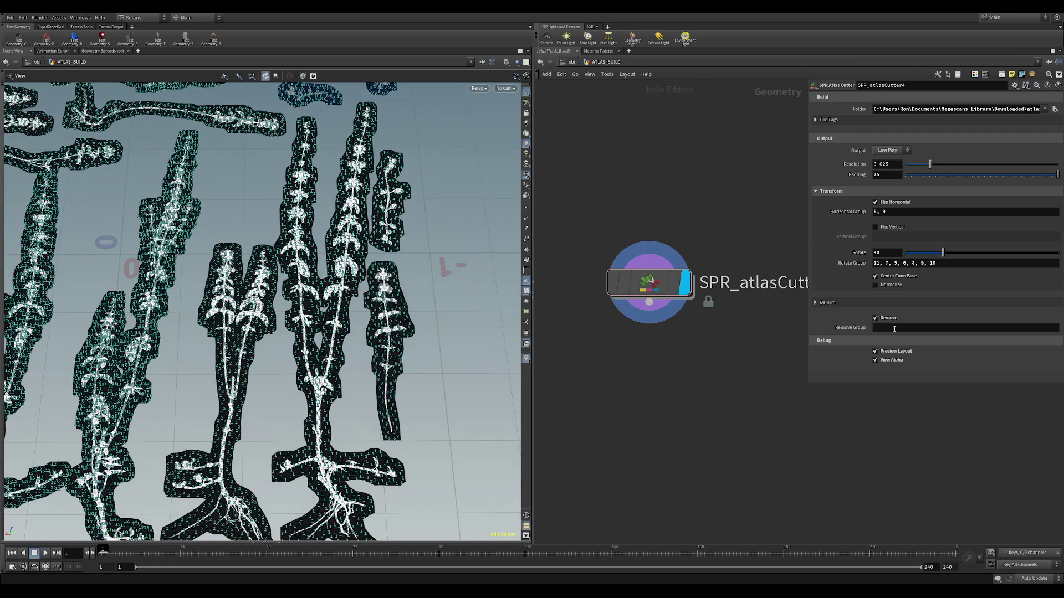
click(894, 328)
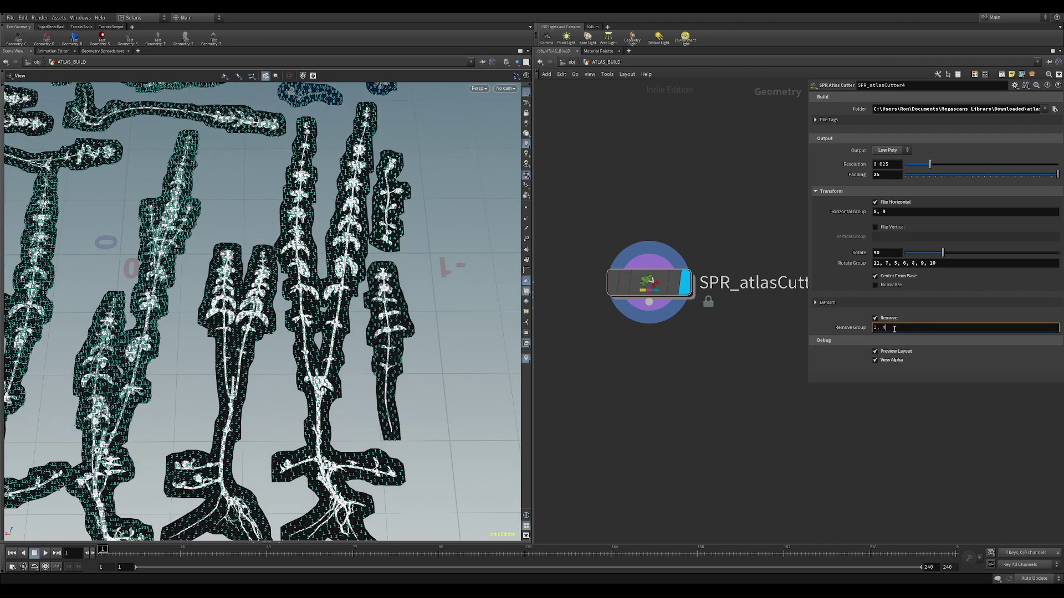
key(Return)
scroll(349, 242, down, 3)
middle_drag(304, 226, 365, 256)
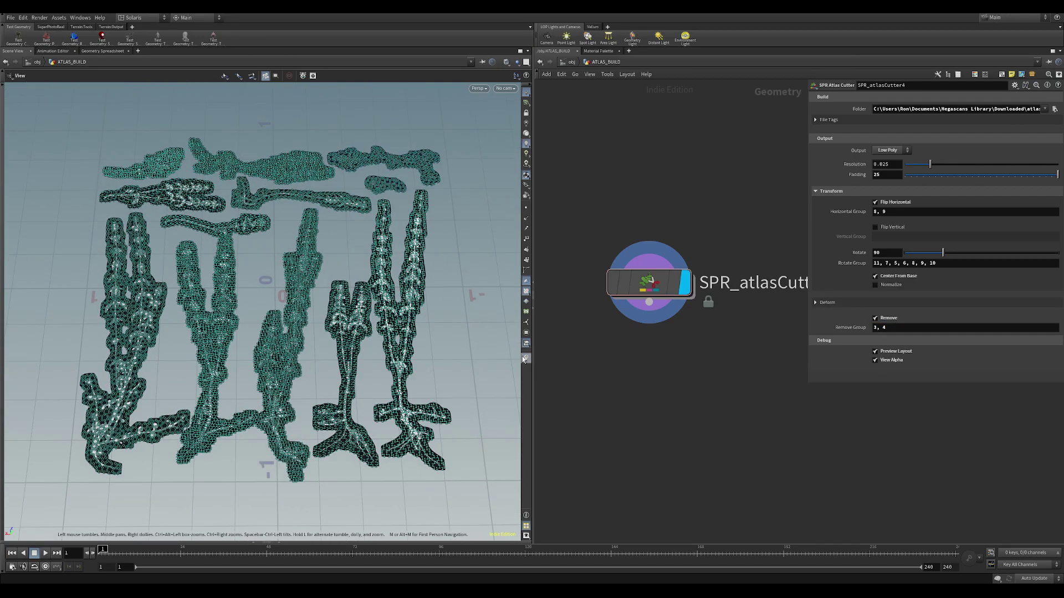
click(903, 353)
key(h)
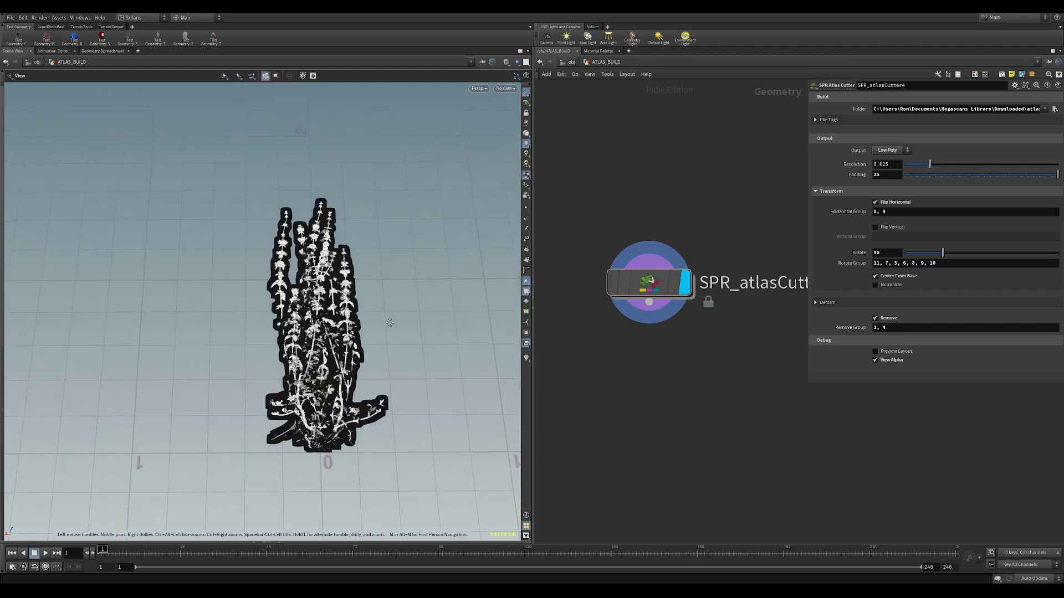
Open the Deform settings and set the Wrap of the plant pieces to -10.
click(826, 303)
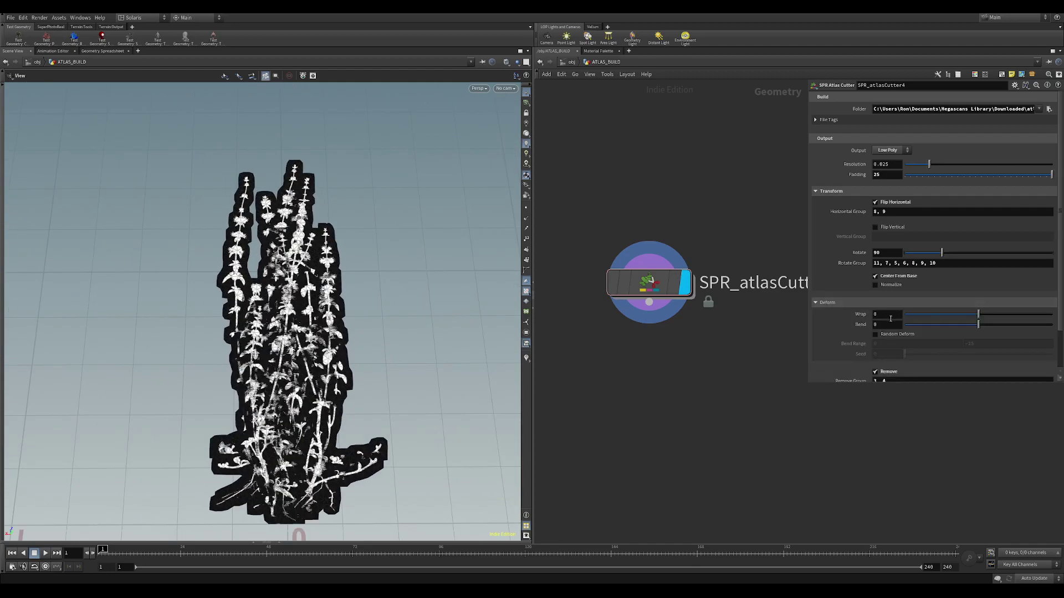
drag(978, 314, 953, 294)
double_click(882, 314)
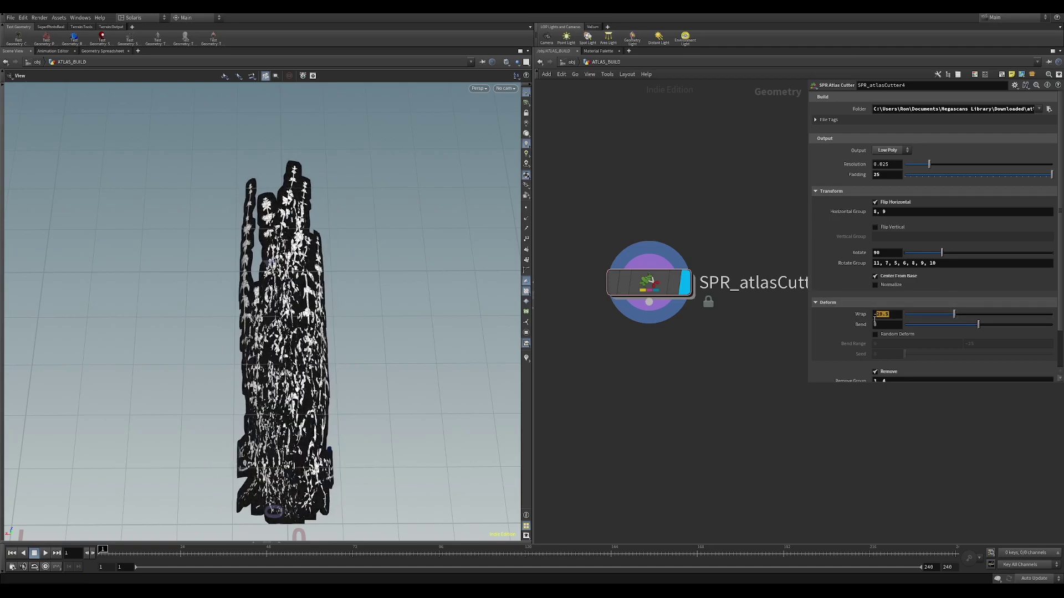
text(10)
key(Return)
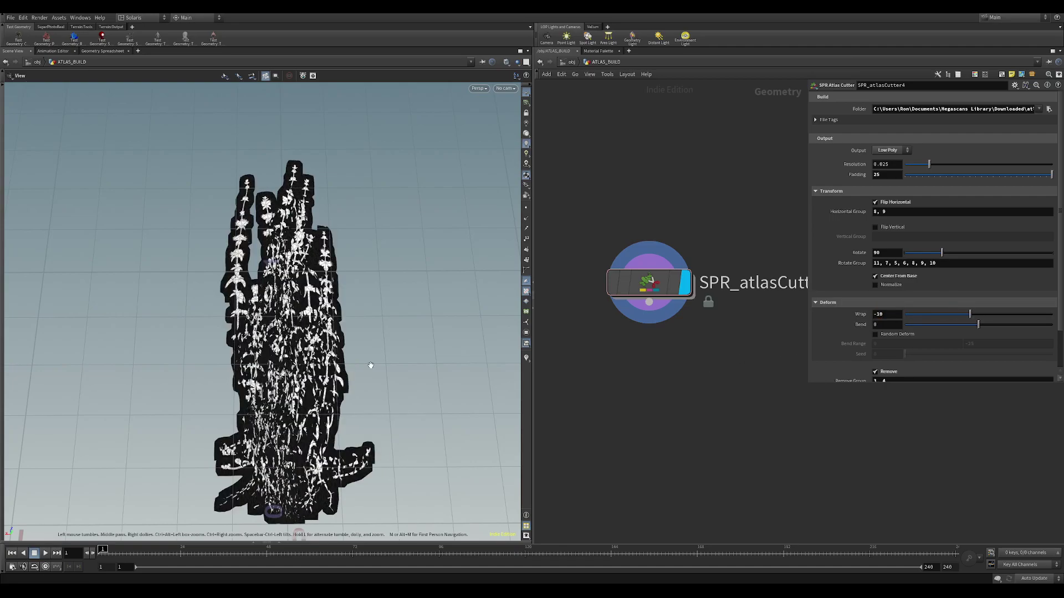
Bend the plant pieces to about -25.4 and enable Random Deform, checking the spread from the side.
drag(368, 368, 321, 249)
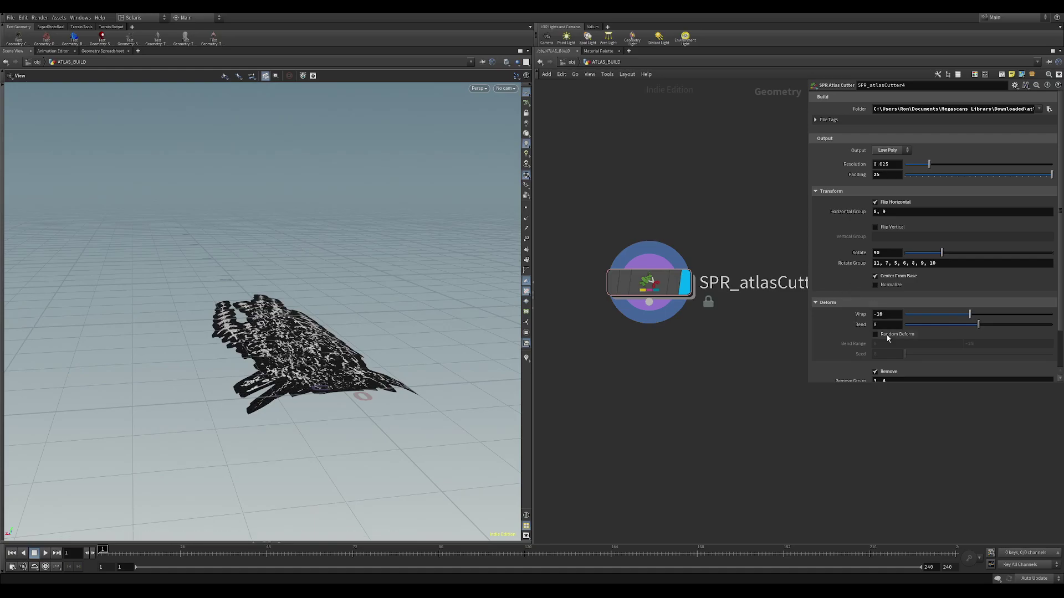
drag(978, 325, 957, 324)
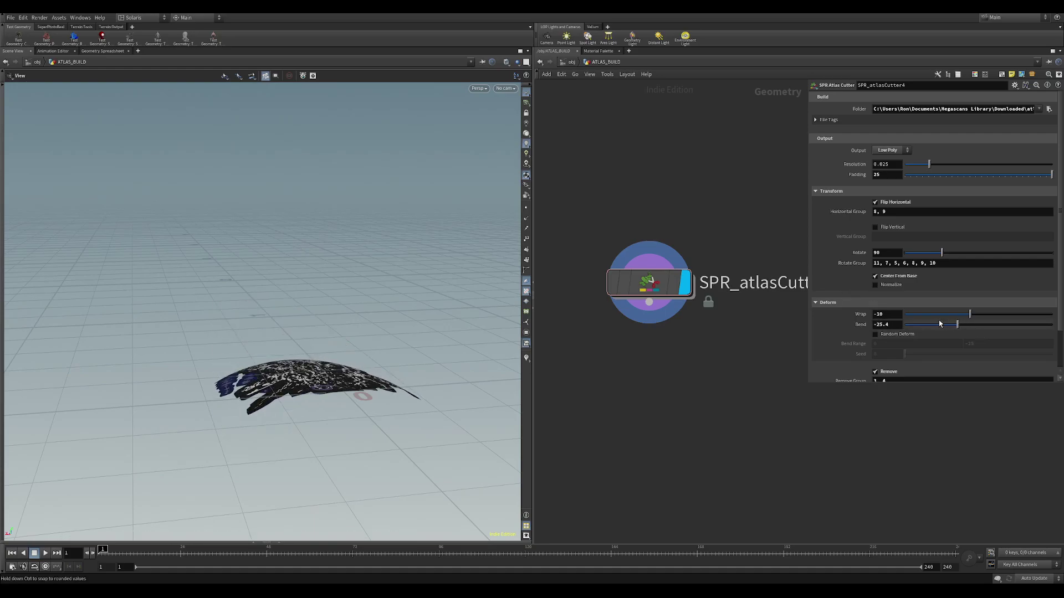
click(886, 336)
drag(308, 307, 426, 273)
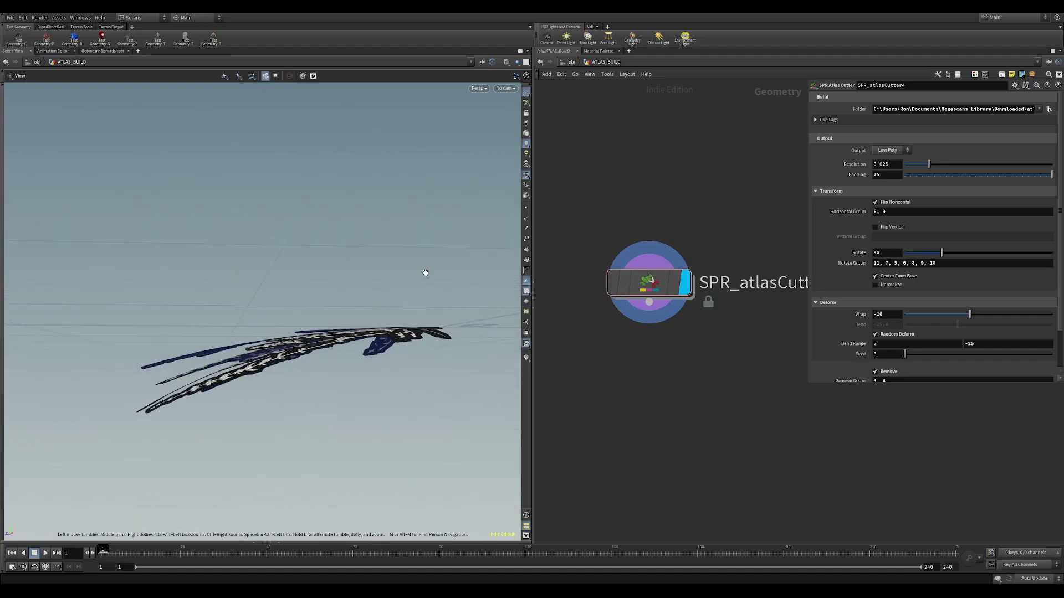
Vary the random bending of the plant pieces by setting the Seed to 0.93, and inspect them from above.
click(978, 345)
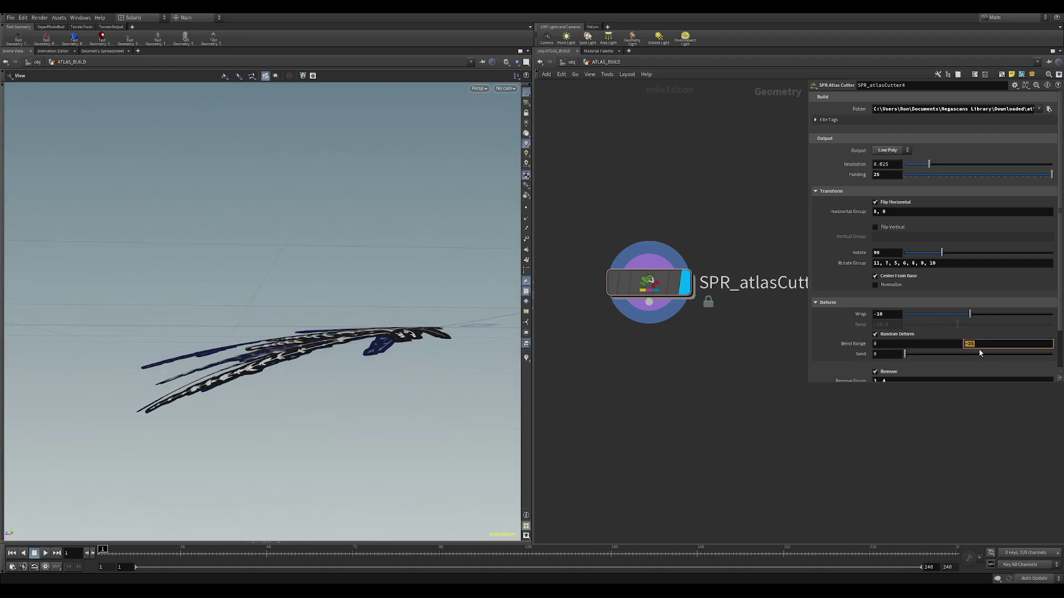
mouse_move(911, 357)
mouse_down()
mouse_move(987, 353)
mouse_move(919, 347)
mouse_up()
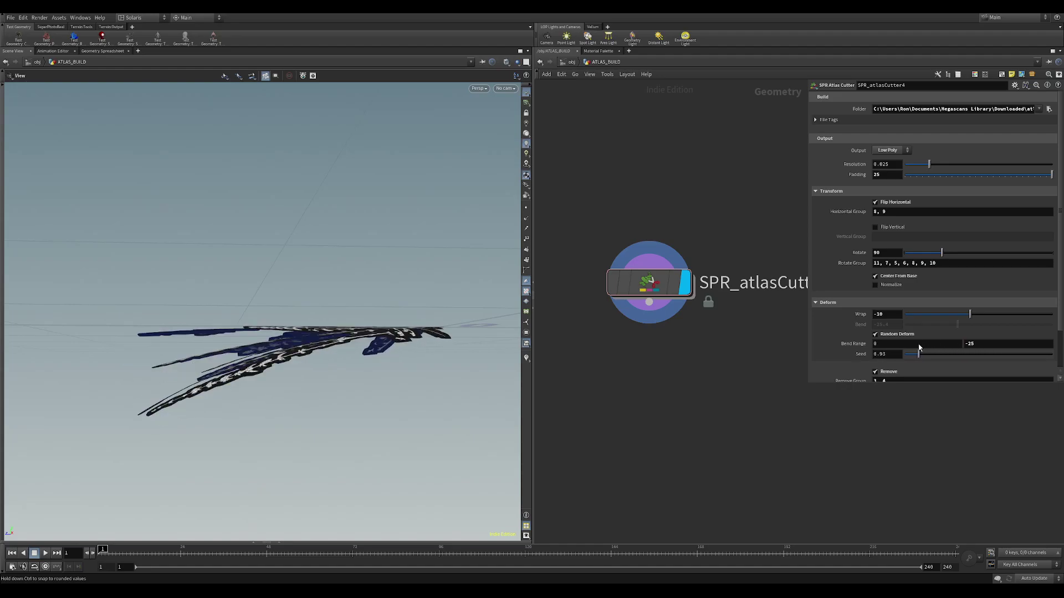
drag(403, 264, 486, 499)
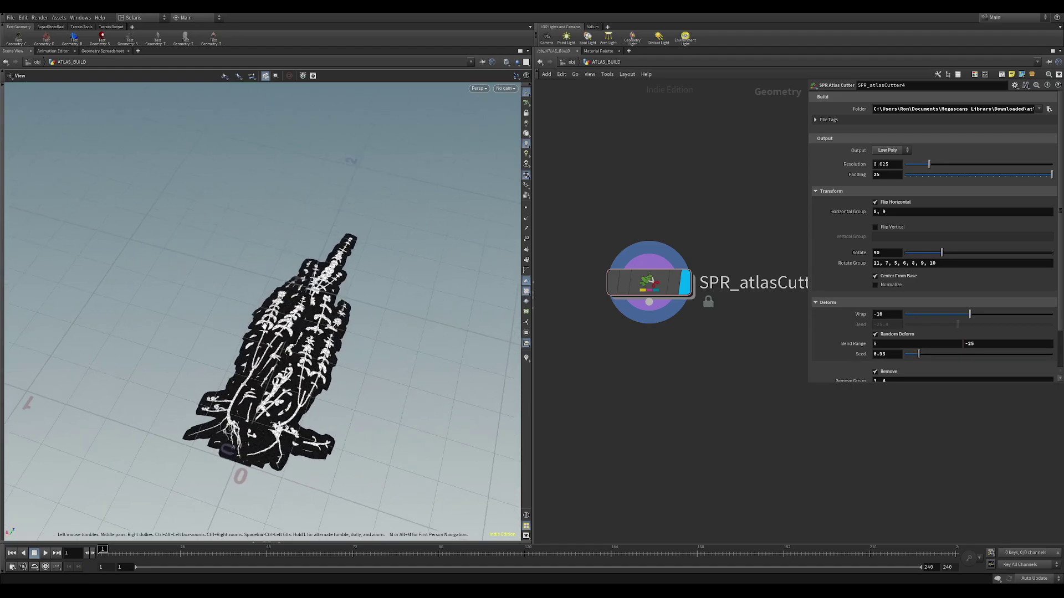
middle_drag(264, 326, 239, 298)
Switch the atlas cutter's Output to Card.
scroll(682, 293, down, 3)
scroll(870, 268, down, 3)
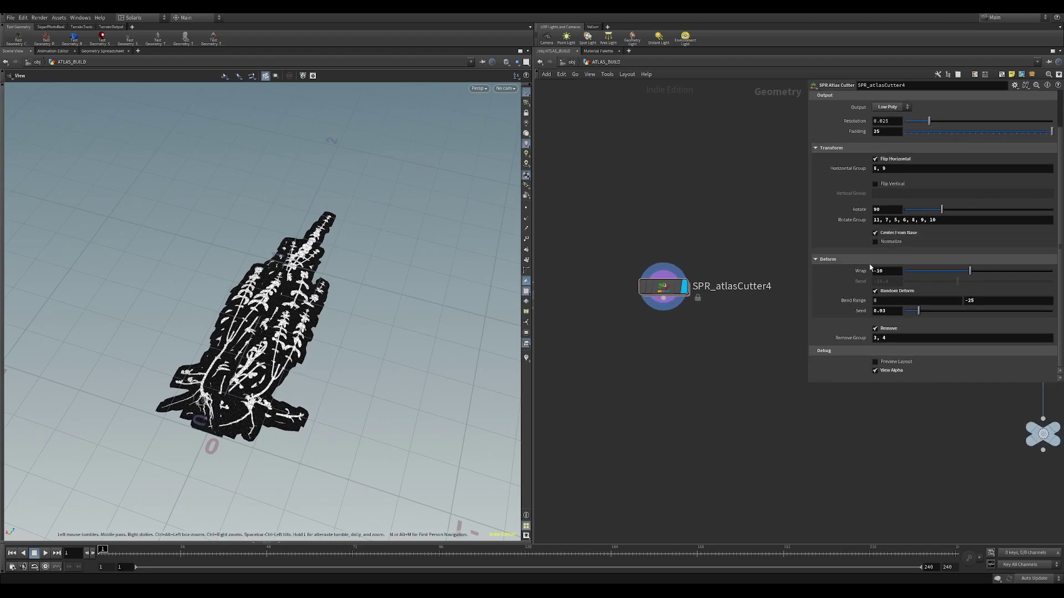
middle_drag(745, 347, 715, 375)
scroll(890, 262, up, 2)
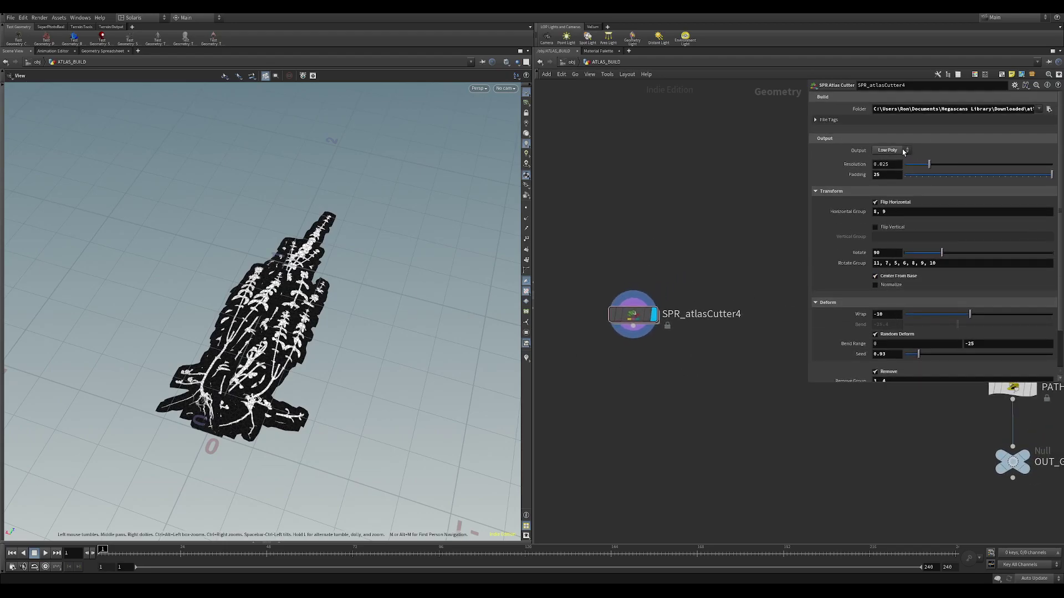
click(904, 152)
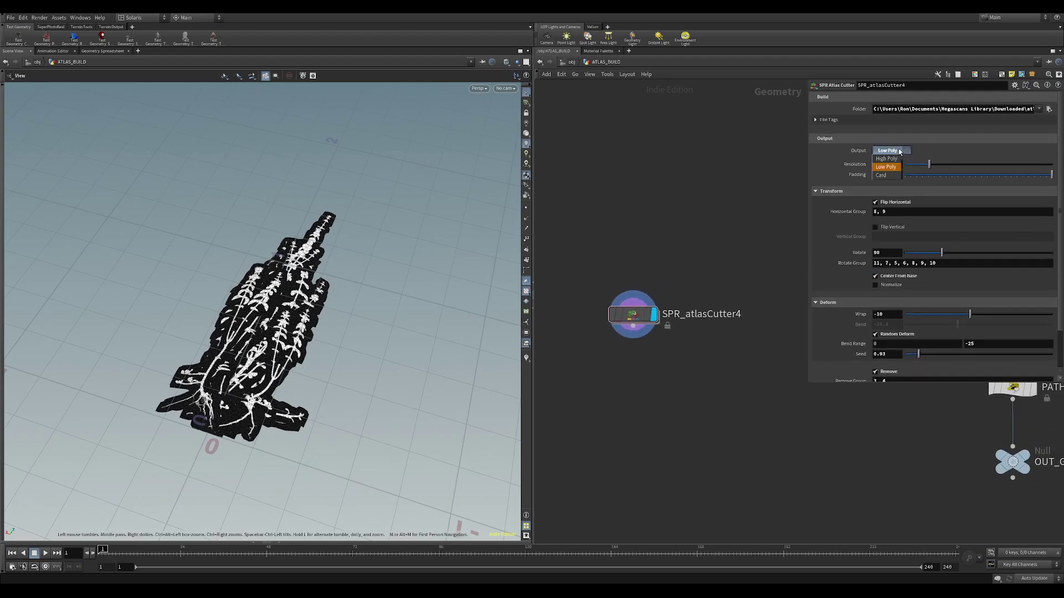
click(882, 175)
scroll(884, 332, down, 2)
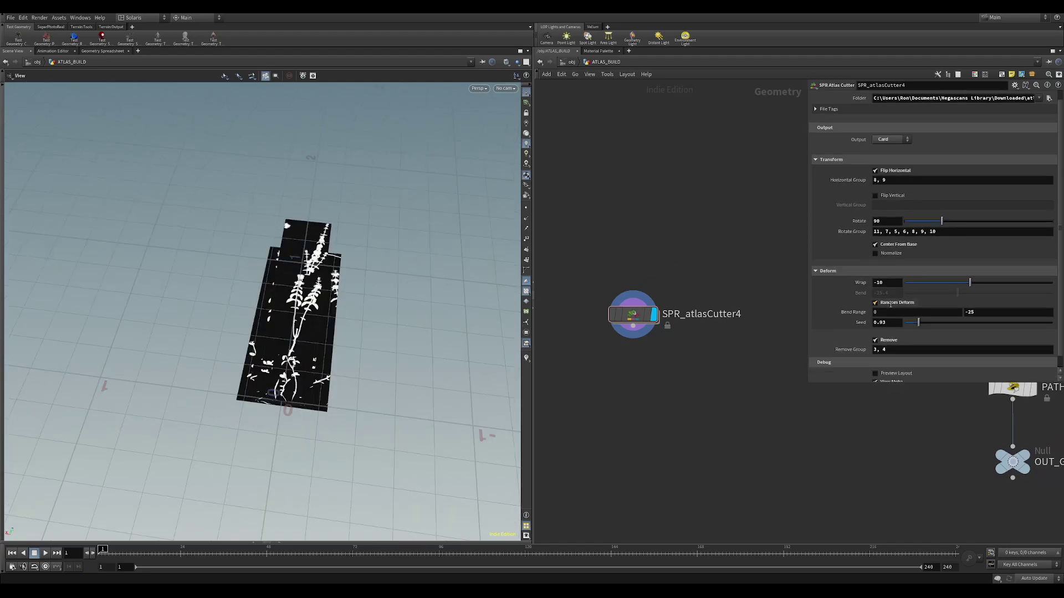
Enable Preview Layout to inspect the individual cards and return the Output to Low Poly.
click(875, 361)
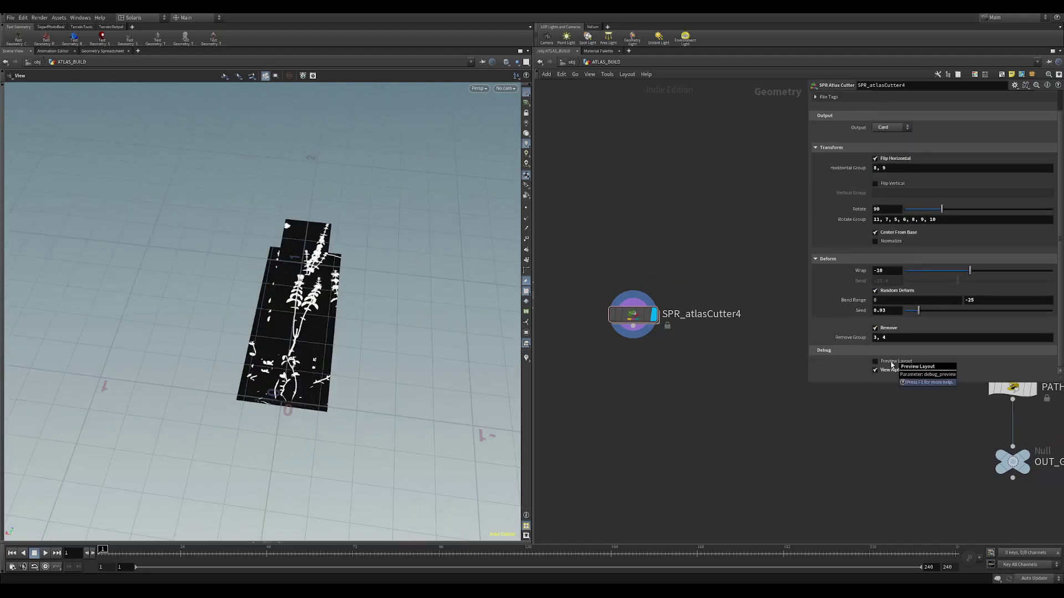
scroll(365, 247, down, 3)
drag(367, 247, 380, 276)
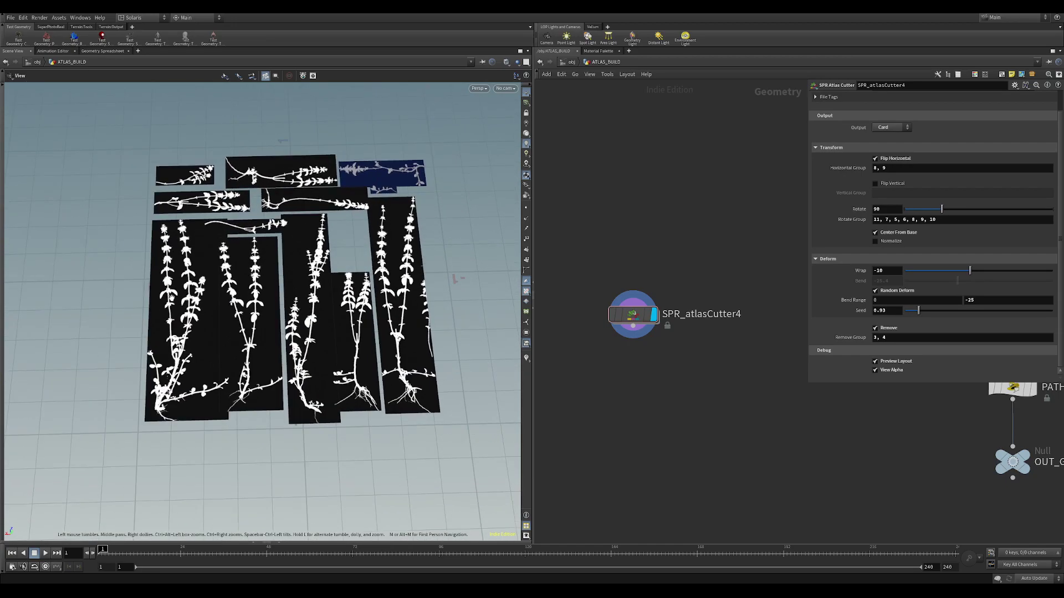
click(891, 128)
click(889, 138)
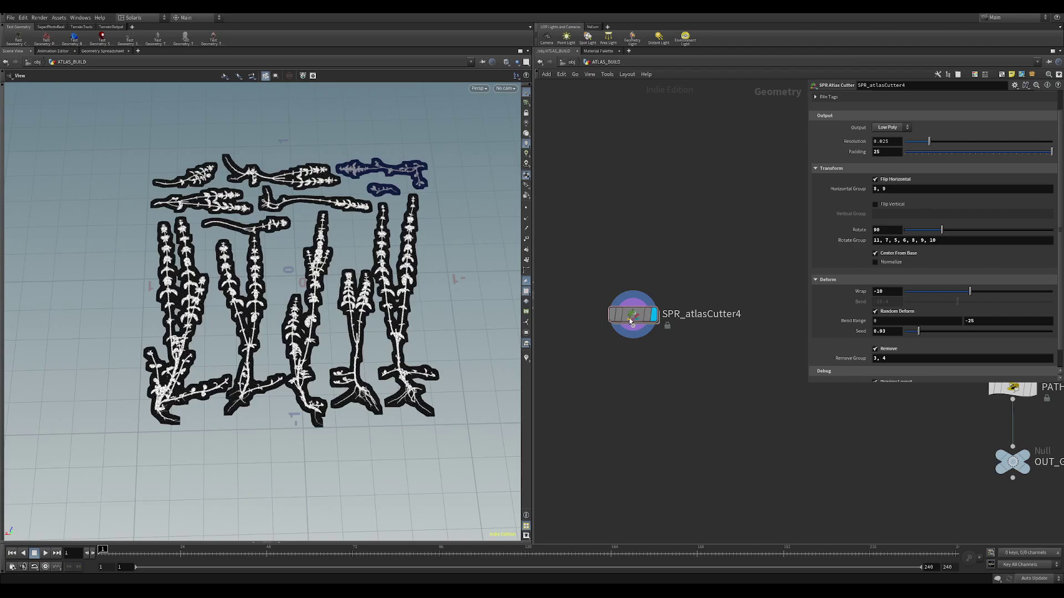
Display OUT_GRASS and inspect SPR_atlasCutter1's deform settings and grass blades, toggling Preview Layout on and off.
key(h)
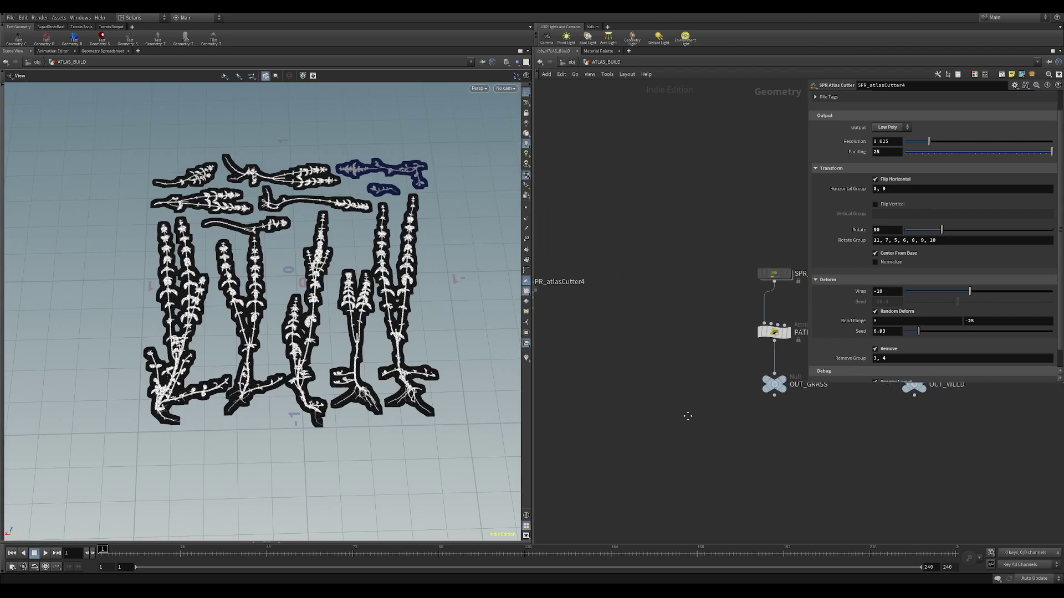
click(713, 352)
click(711, 352)
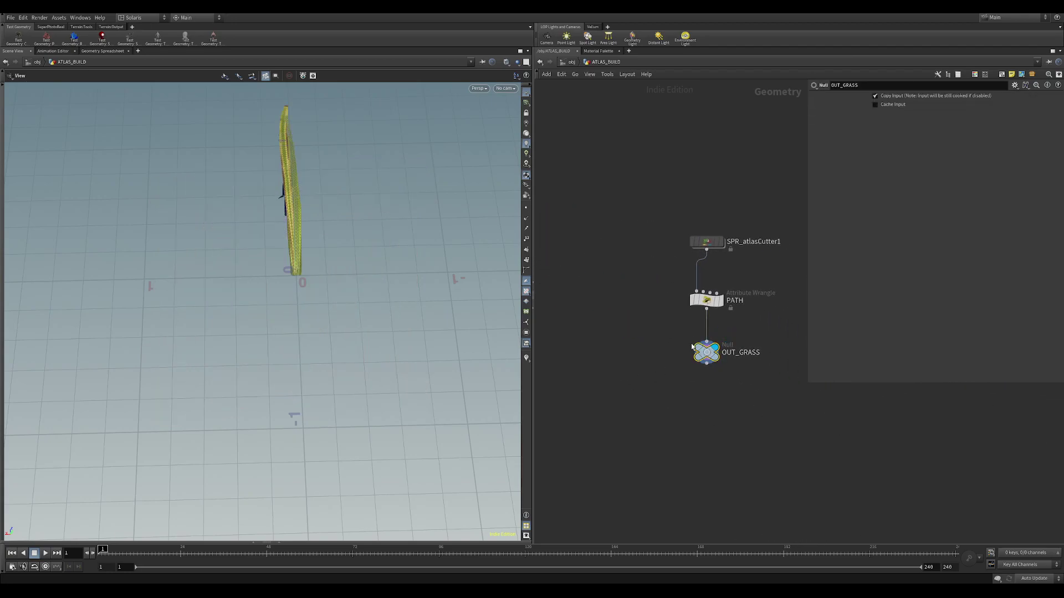
click(690, 291)
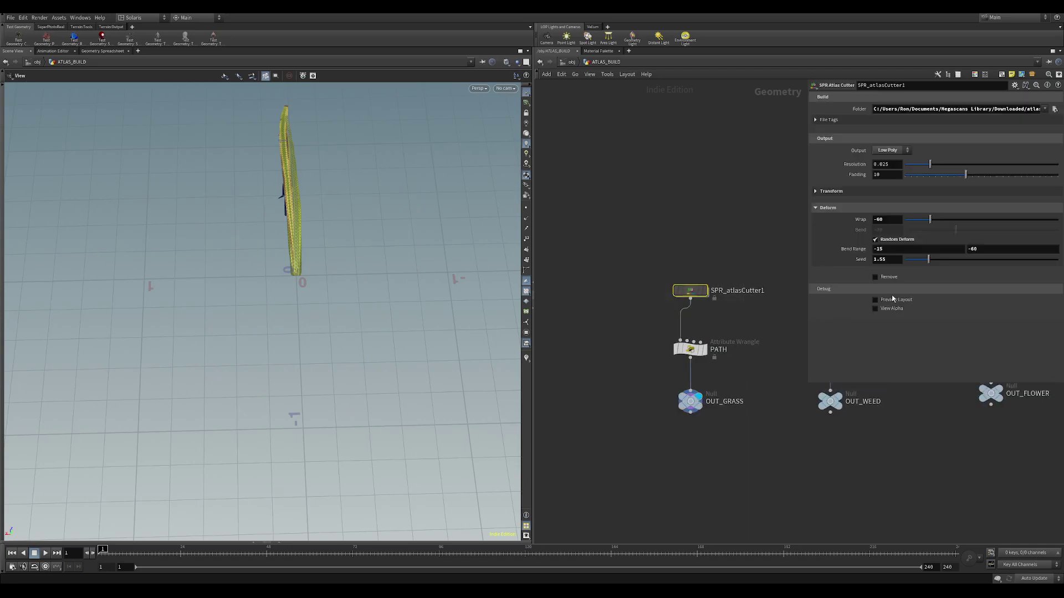
click(875, 299)
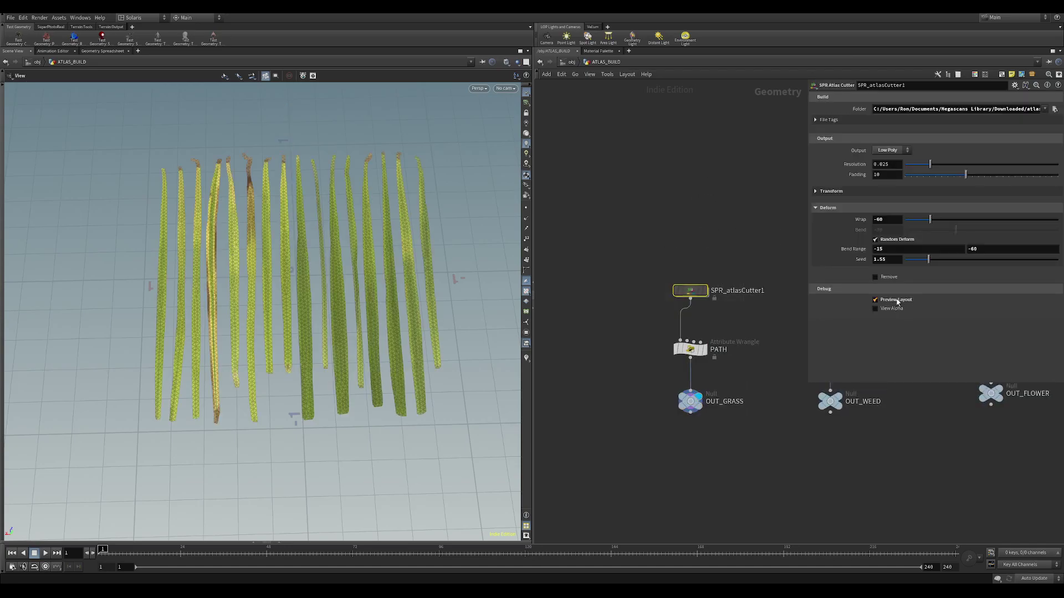
click(897, 301)
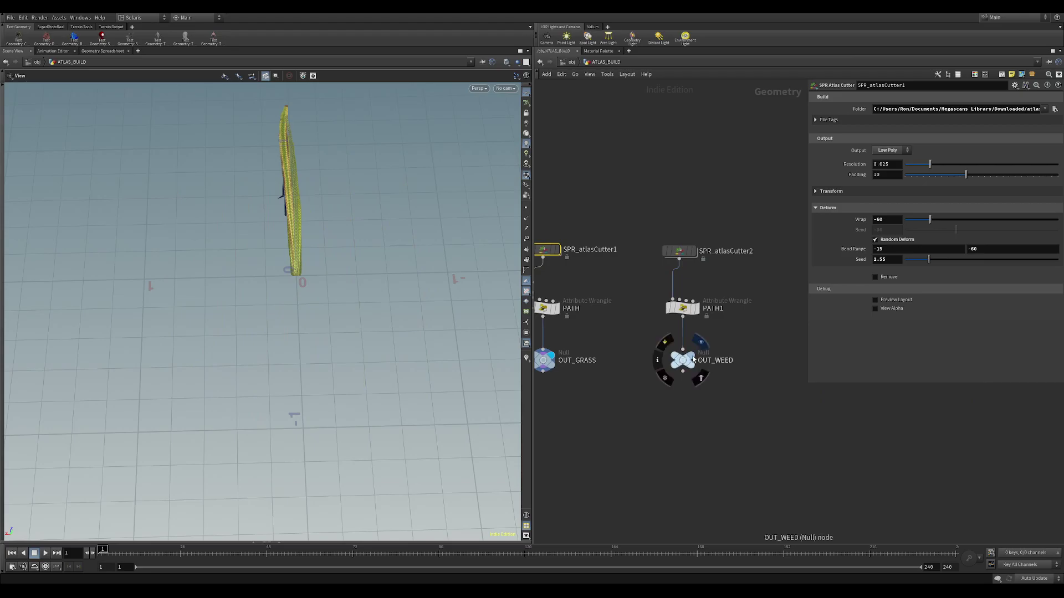
Display OUT_WEED and inspect SPR_atlasCutter2's weed pieces, toggling Preview Layout on and off.
click(693, 360)
drag(646, 214, 719, 268)
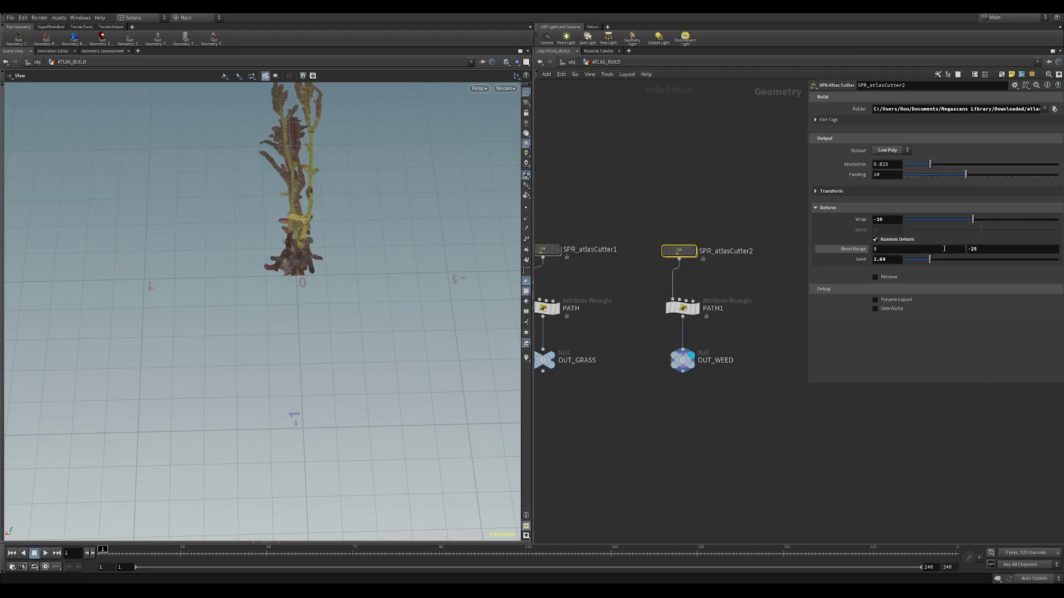
click(901, 301)
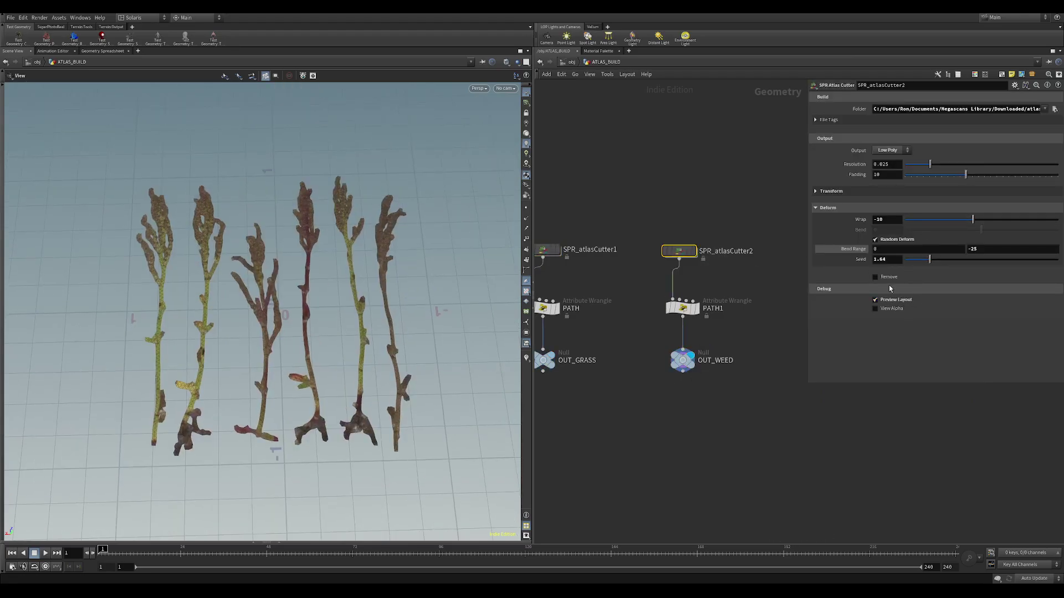
click(899, 302)
Leave the ATLAS_BUILD network and open the LOPS network to view the Solaris scene setup.
key(u)
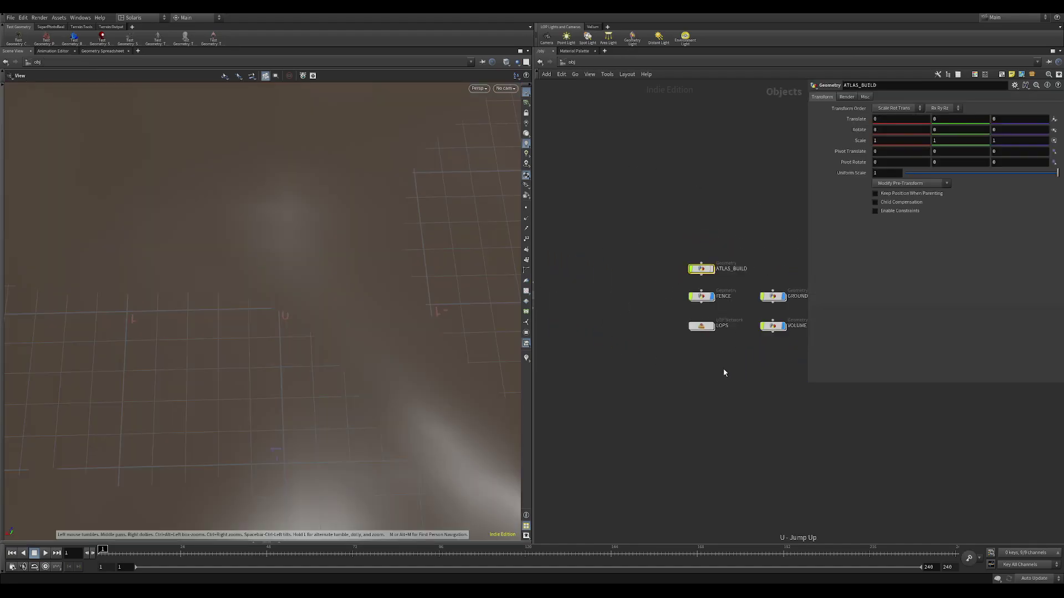
click(701, 326)
key(i)
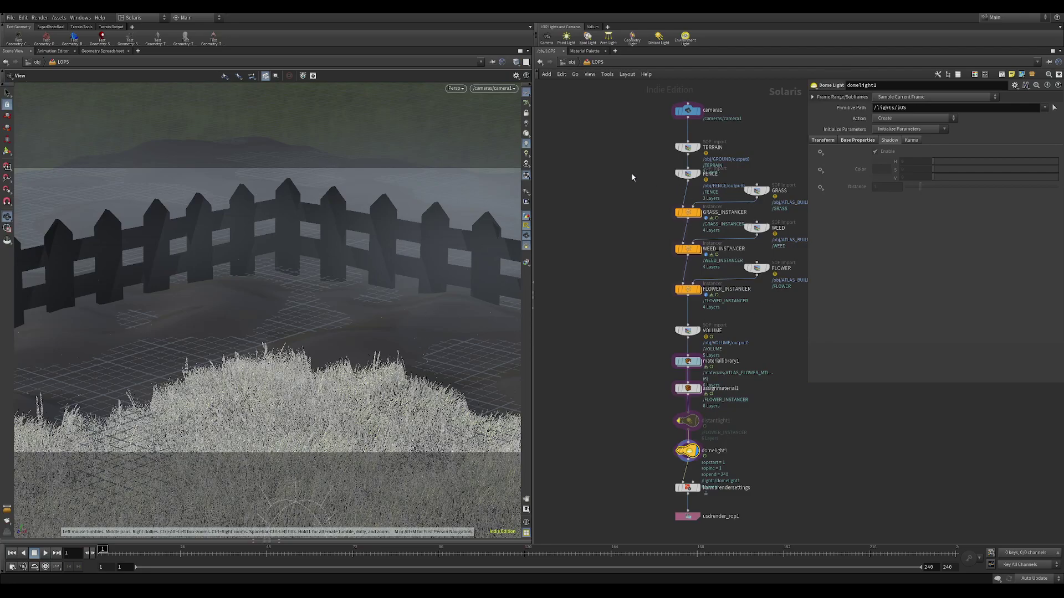
middle_drag(631, 174, 630, 195)
middle_drag(610, 231, 607, 204)
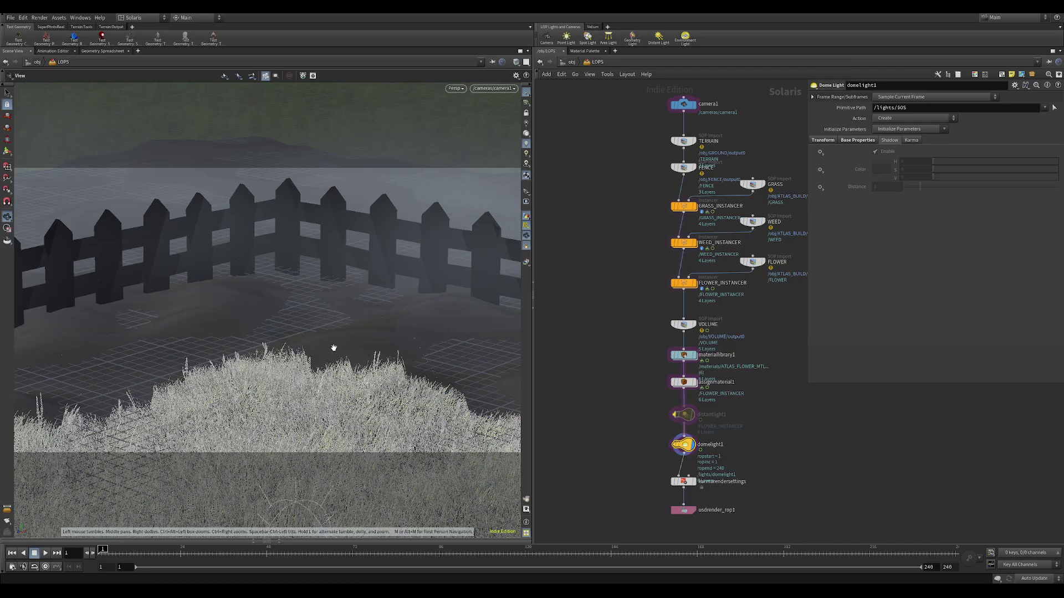
Examine the scattered grass, weed and flower instances on the hill up close and from different angles.
middle_drag(303, 375, 311, 287)
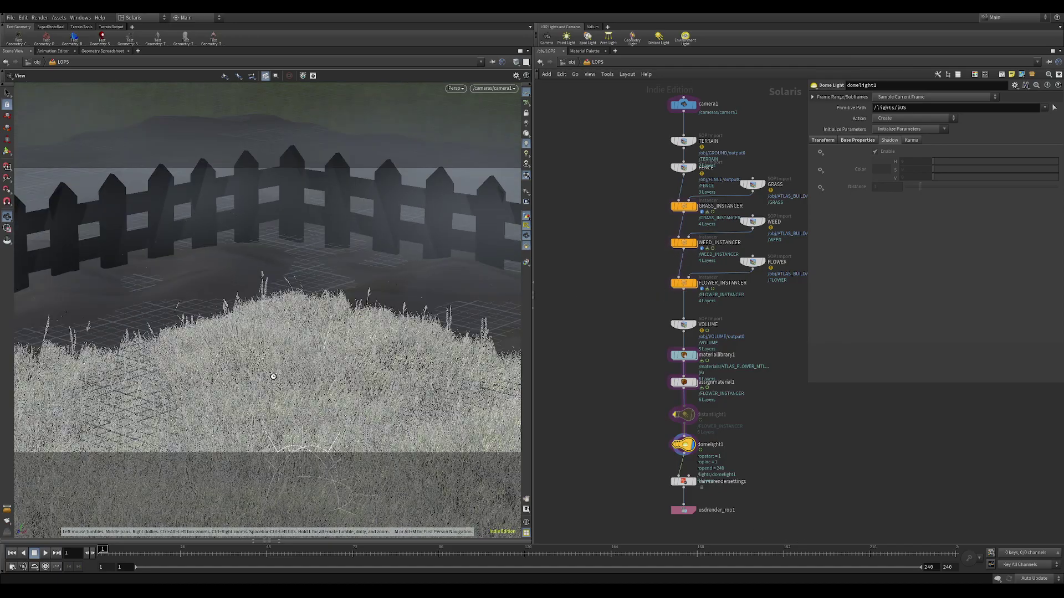
middle_drag(273, 377, 280, 339)
right_drag(299, 346, 422, 344)
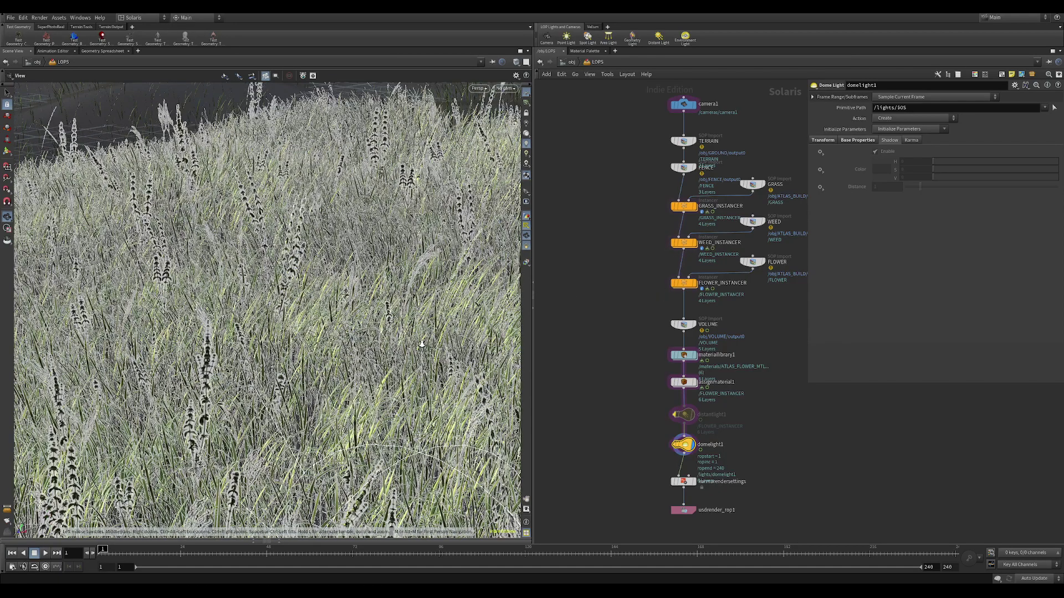
scroll(421, 344, down, 10)
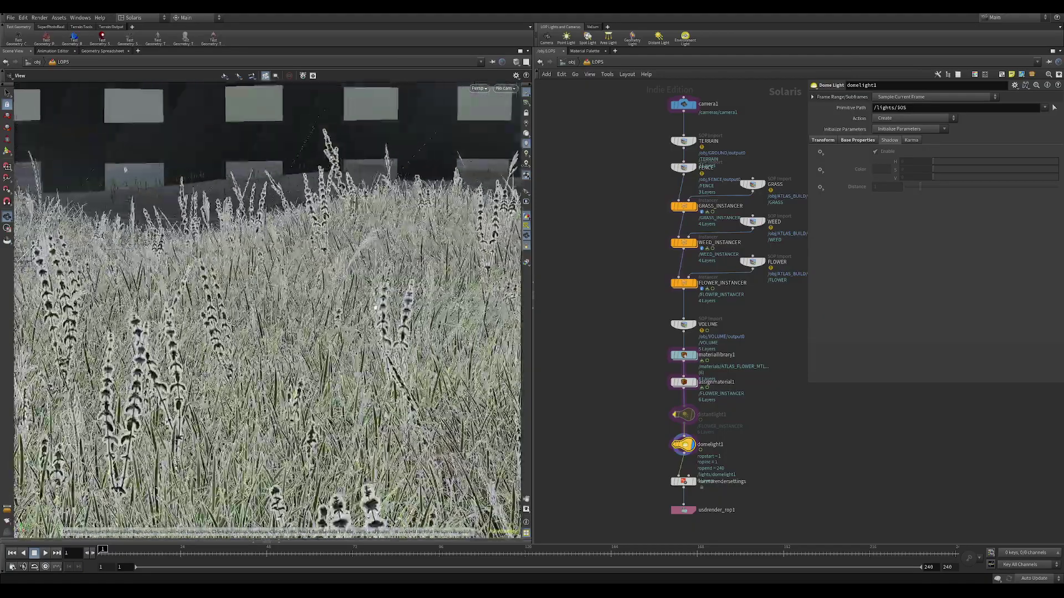
drag(374, 306, 424, 267)
right_click(373, 314)
click(359, 289)
Look through camera1 again and switch the viewport renderer to Karma.
click(498, 95)
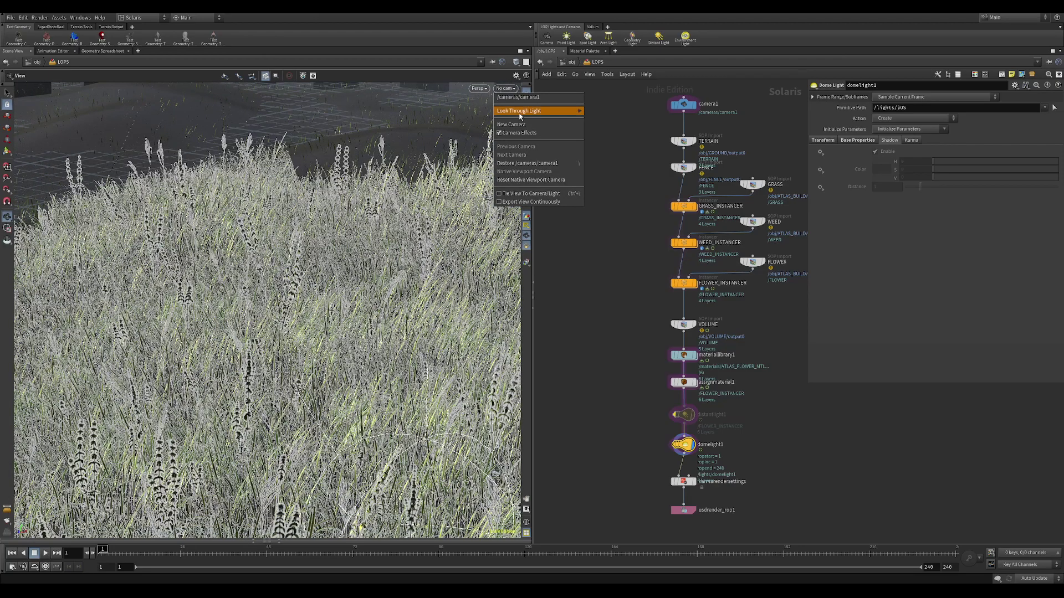
click(507, 104)
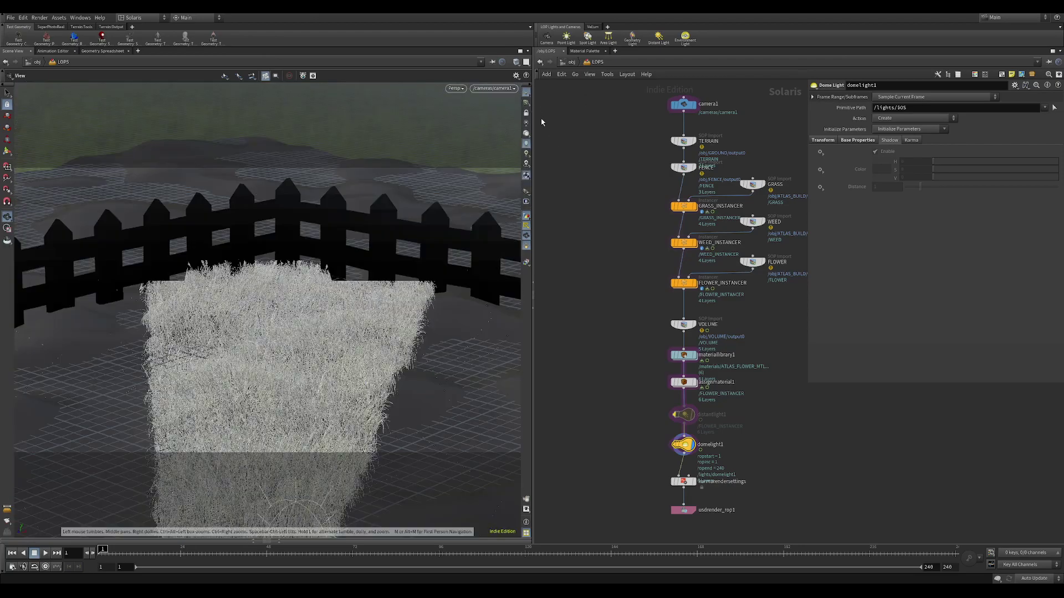
click(455, 88)
click(472, 128)
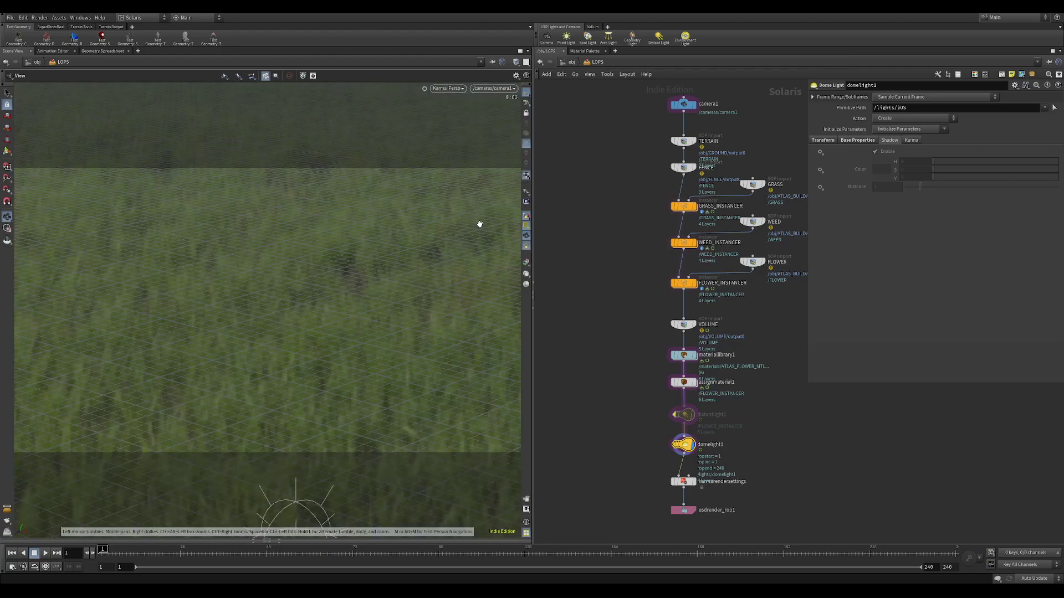